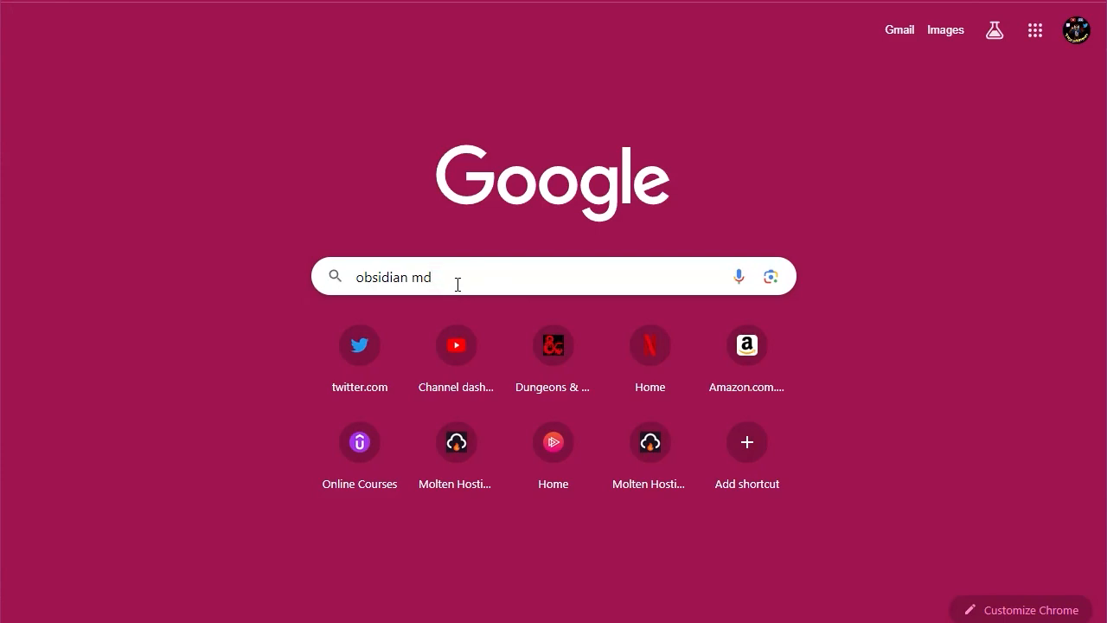
Search Google for "obsidian md" and open the official Obsidian website.
key("Return")
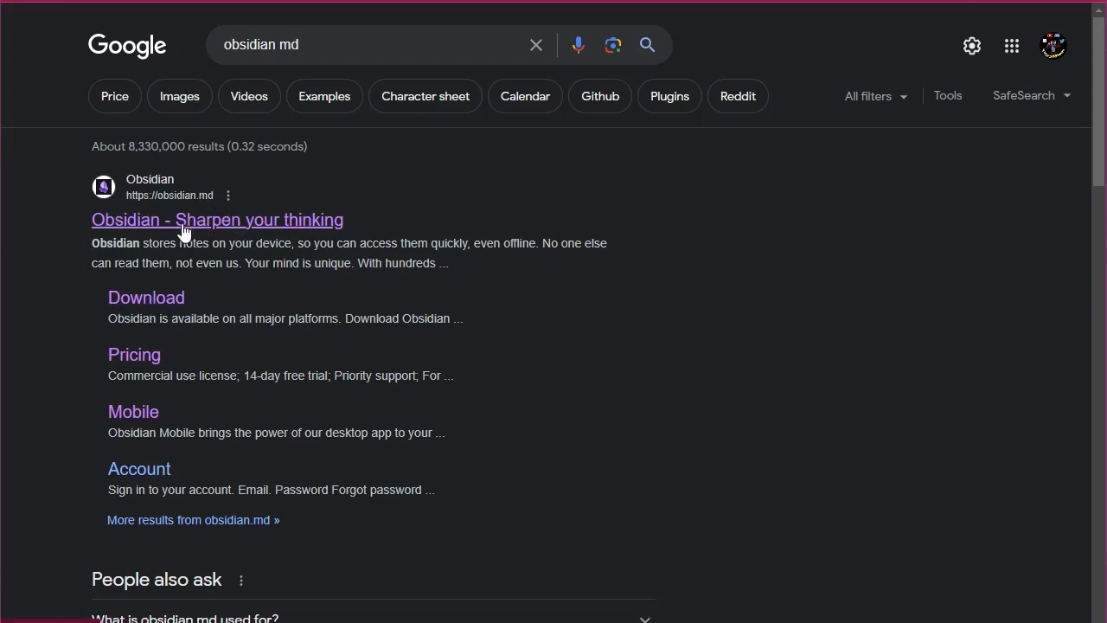
left_click(241, 220)
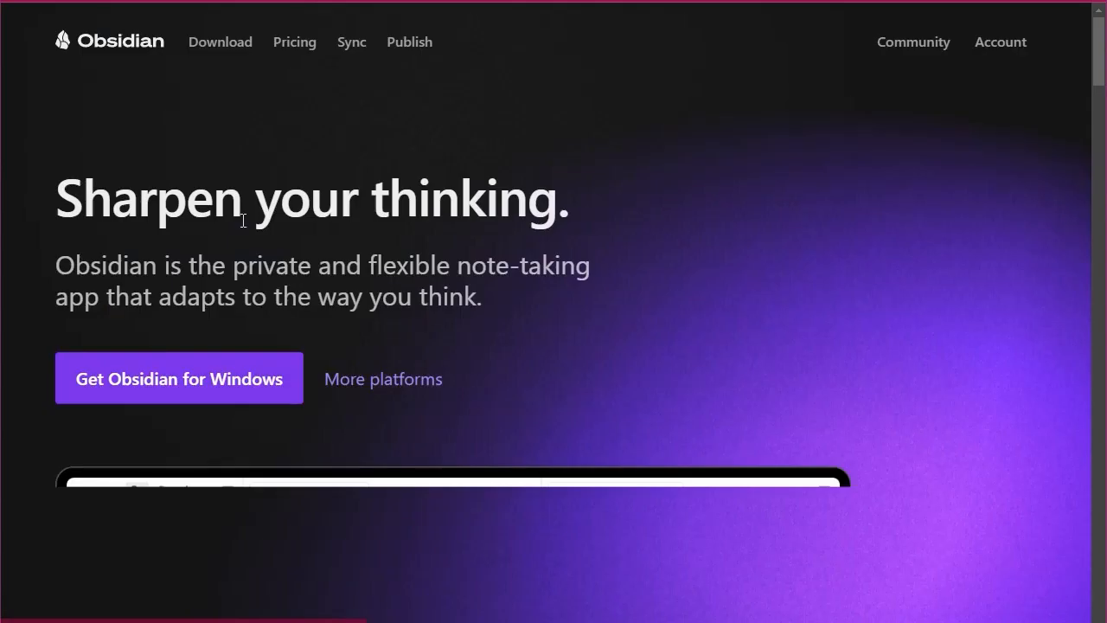
Examine the Obsidian homepage's feature overview, including linked notes, graph, canvas, plugins, secure sync and publishing.
scroll(891, 230, "down", 5)
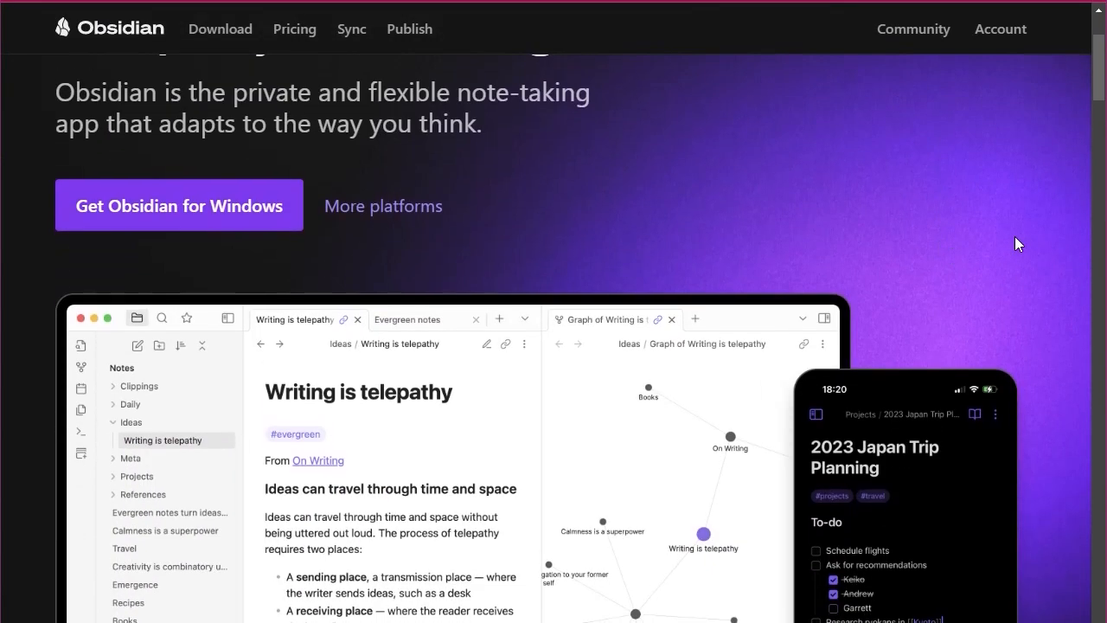
scroll(1028, 224, "up", 1)
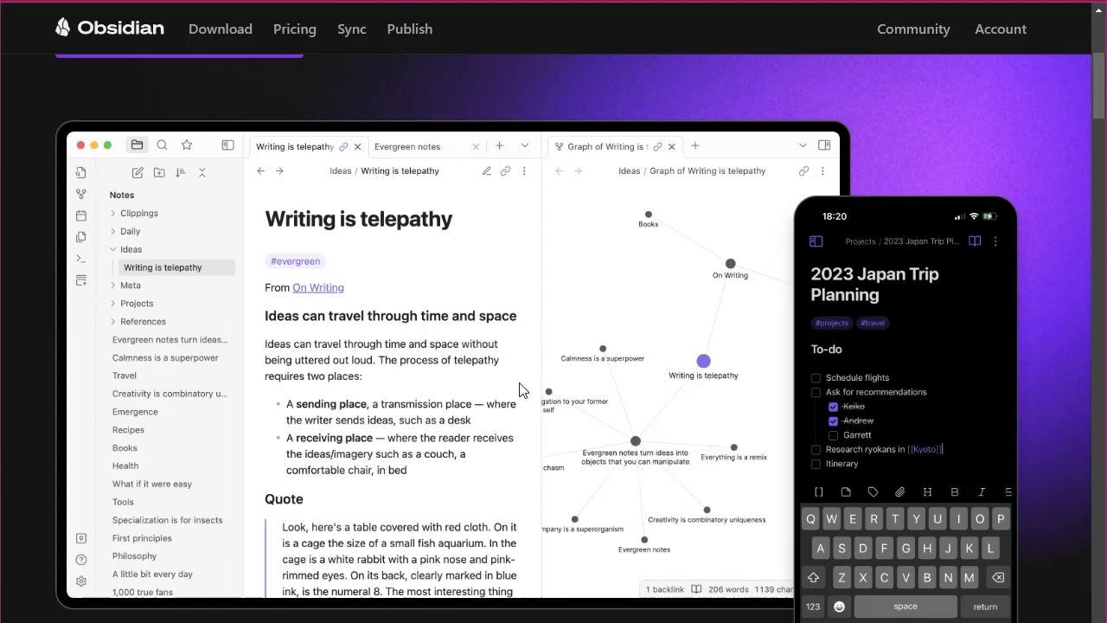
scroll(593, 316, "down", 3)
scroll(591, 315, "down", 8)
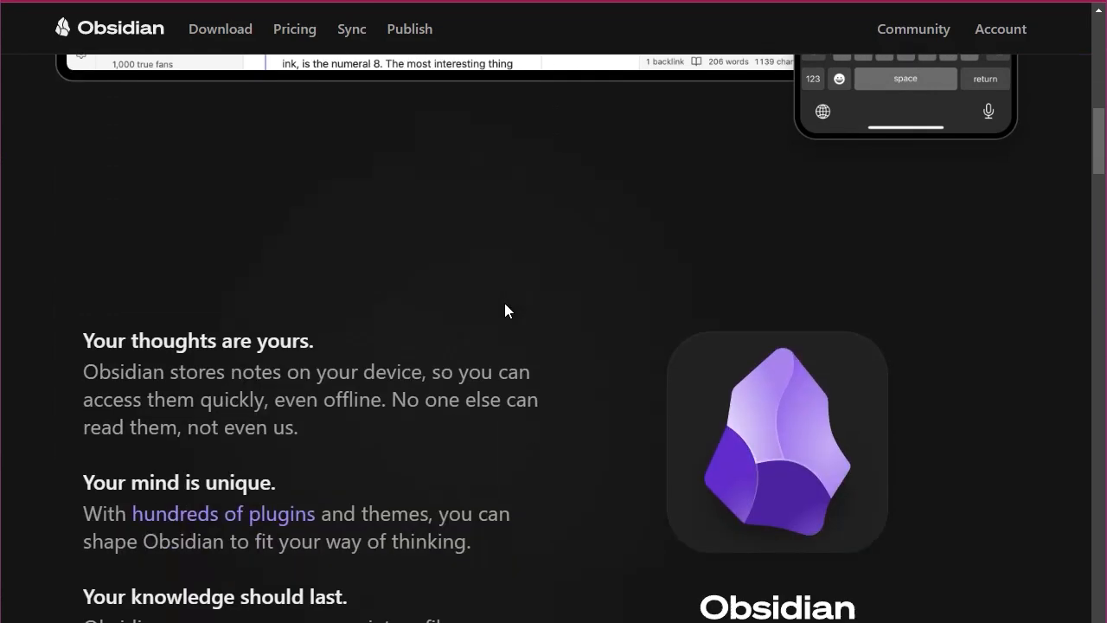
scroll(737, 281, "down", 8)
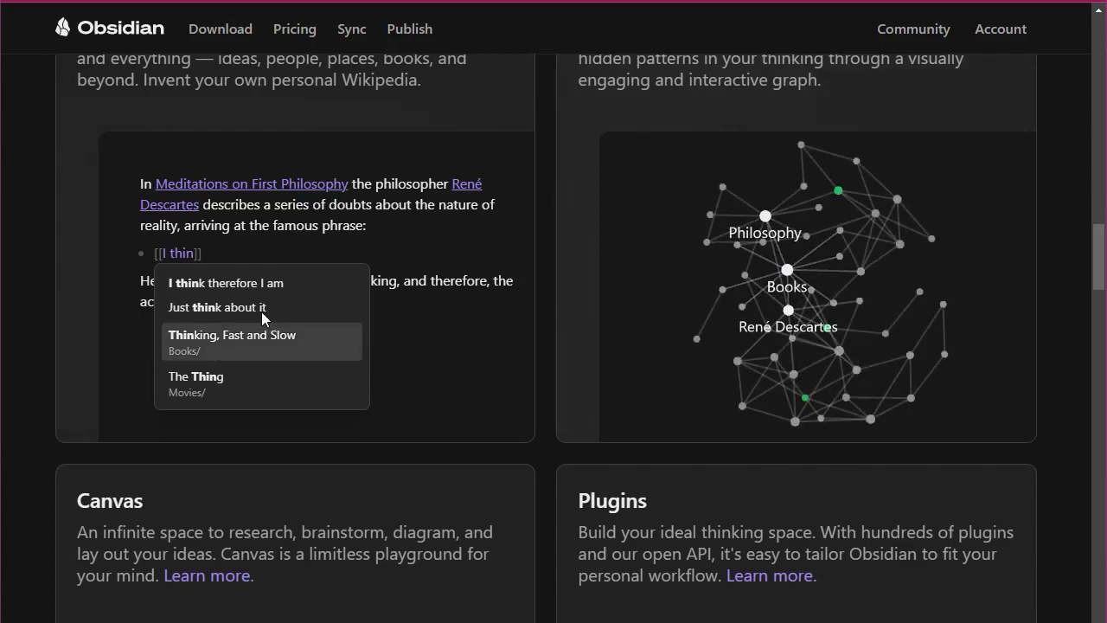
scroll(597, 304, "down", 10)
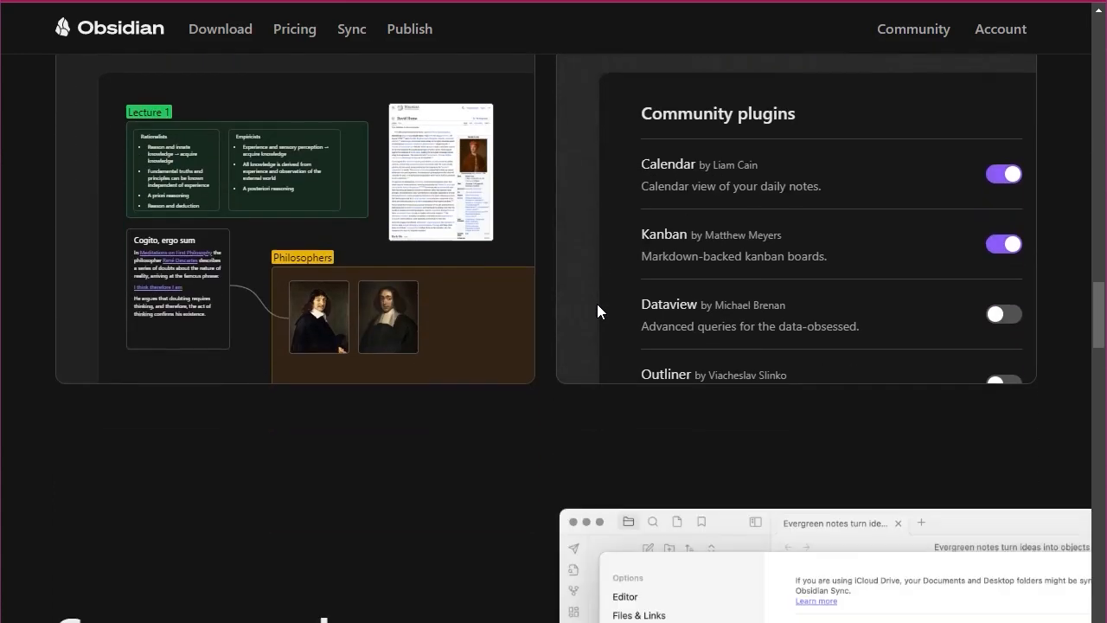
scroll(597, 304, "down", 4)
scroll(590, 338, "down", 3)
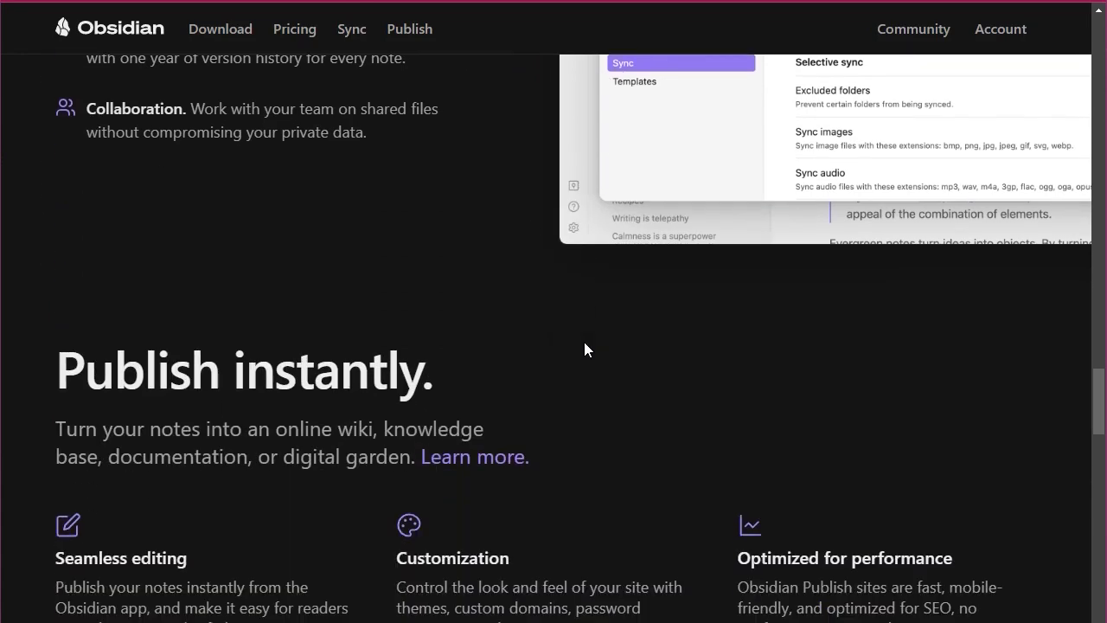
scroll(577, 361, "down", 3)
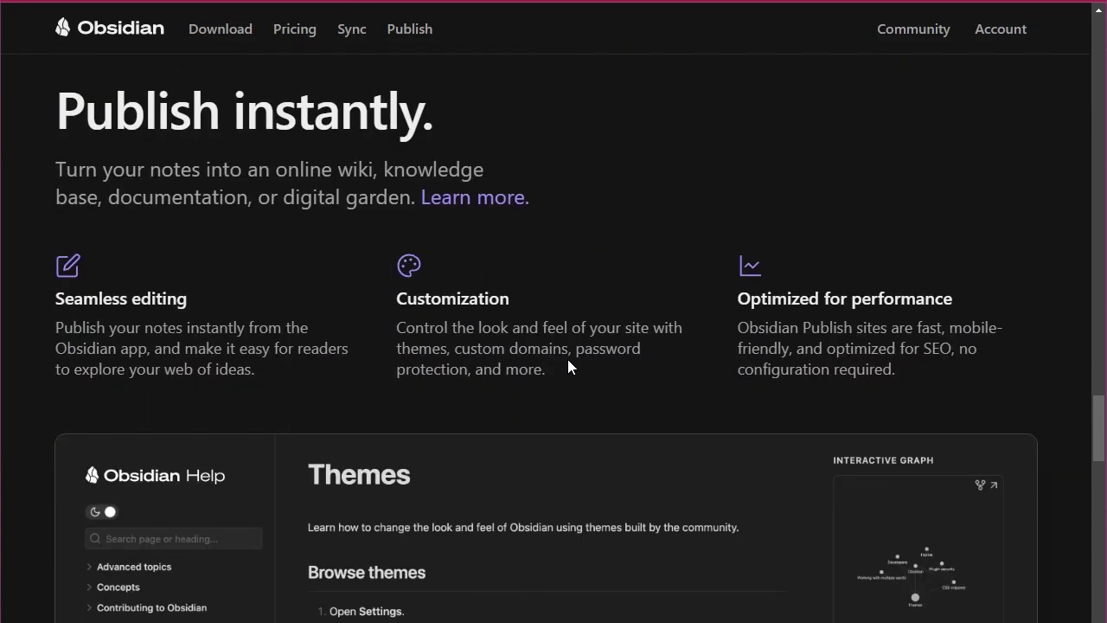
scroll(568, 367, "up", 7)
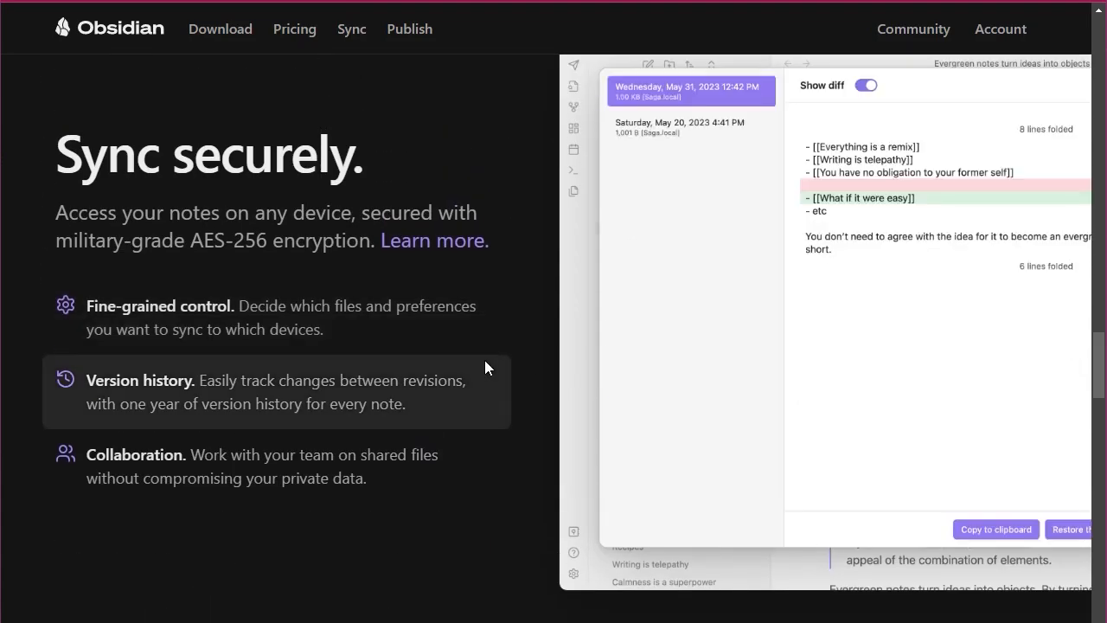
mouse_move(401, 466)
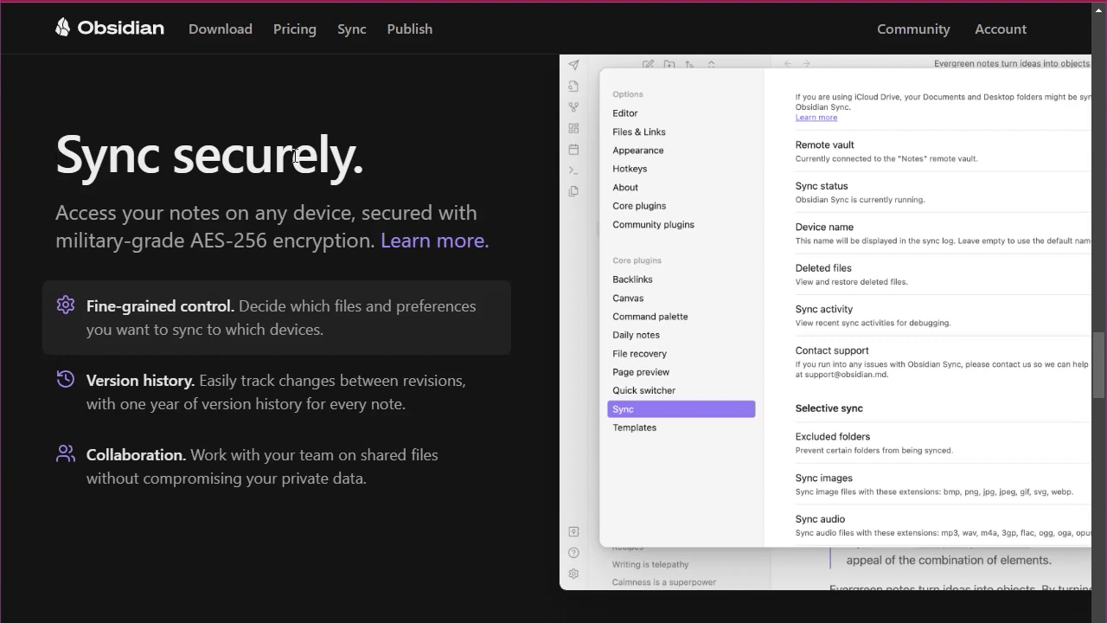
scroll(297, 165, "down", 5)
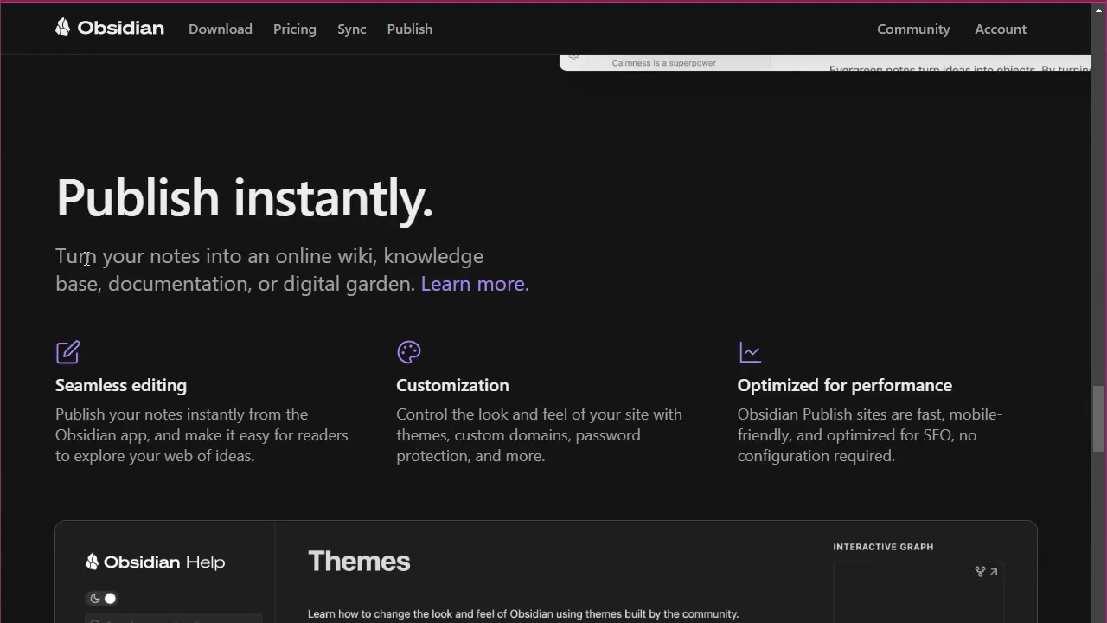
scroll(87, 258, "down", 5)
scroll(98, 264, "up", 14)
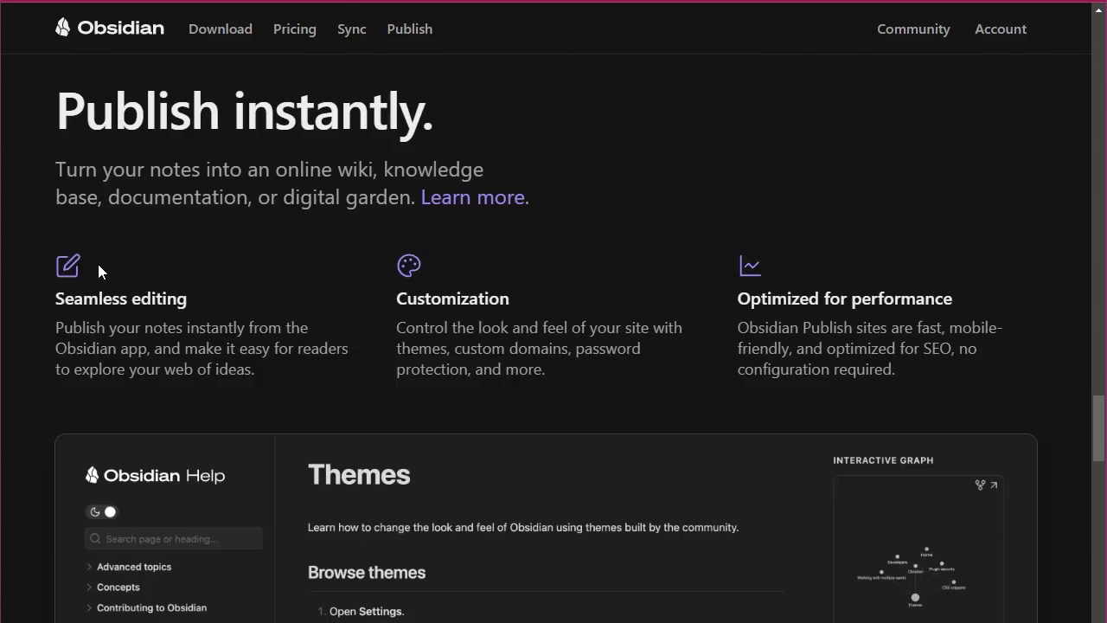
scroll(98, 263, "up", 5)
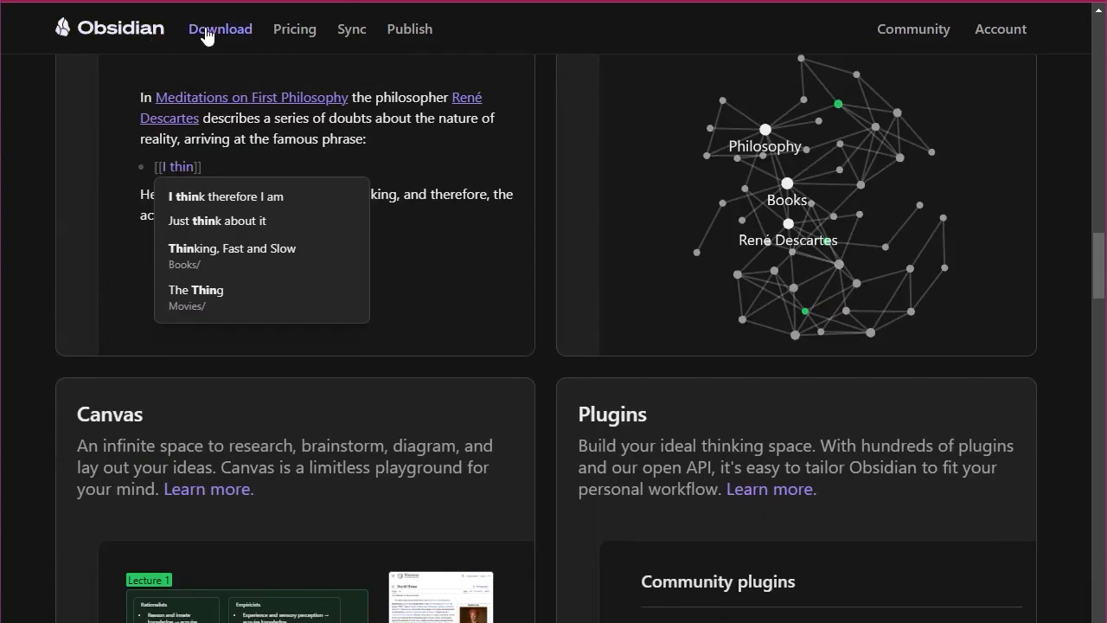
Open the pricing page and review the personal and commercial plans down to the Sync and Publish add-ons.
left_click(295, 29)
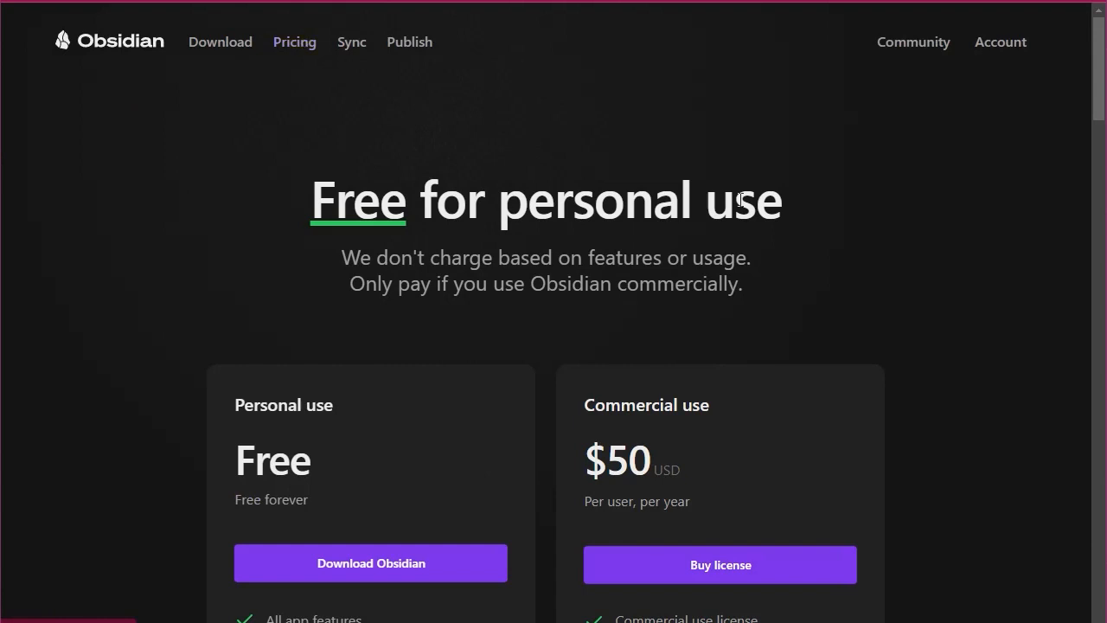
scroll(922, 240, "down", 3)
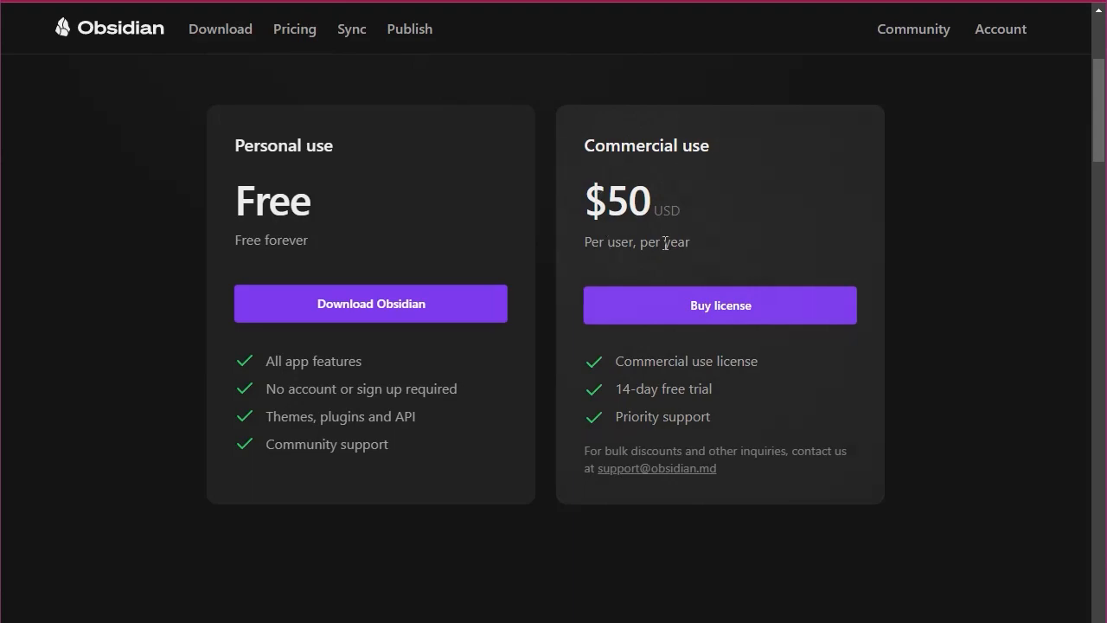
scroll(536, 408, "down", 2)
scroll(853, 309, "down", 5)
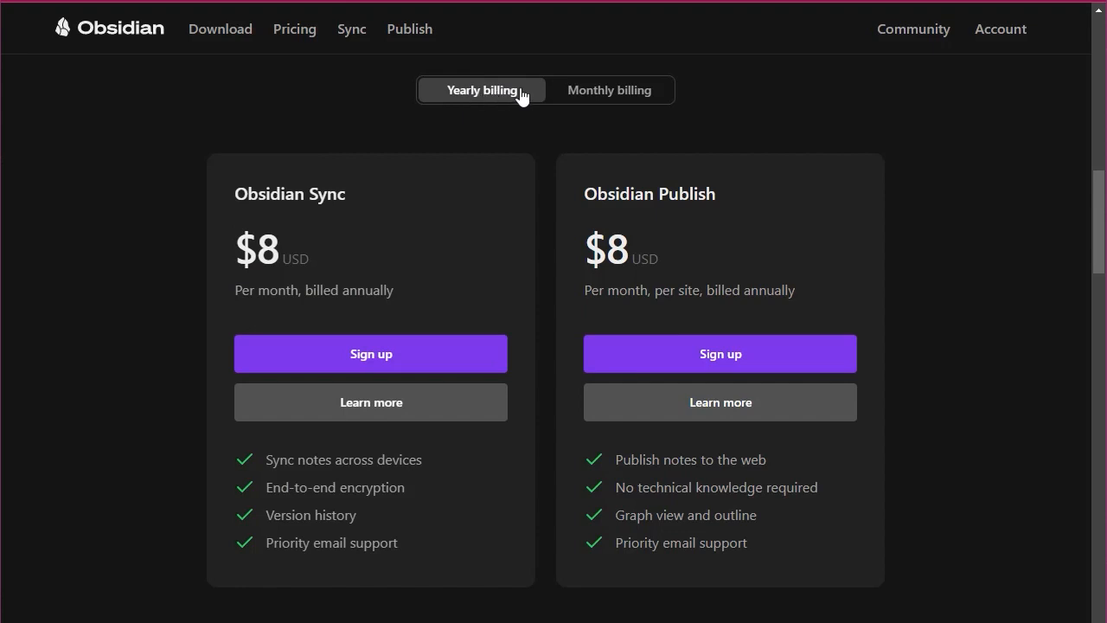
Compare the monthly and yearly billing prices of the Obsidian Sync and Obsidian Publish add-ons.
left_click(616, 100)
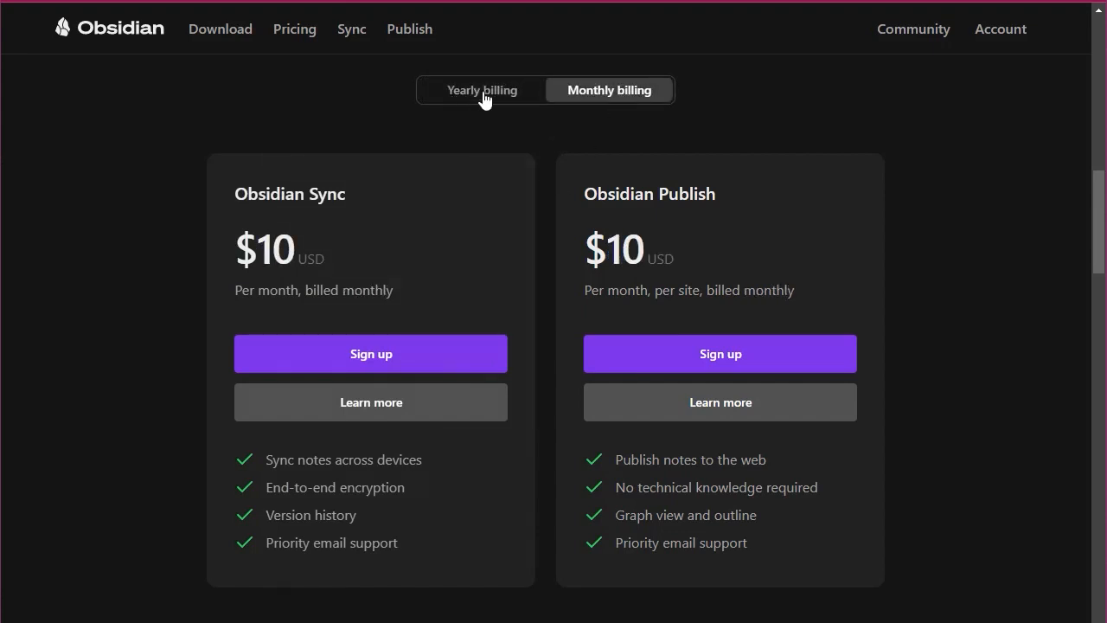
left_click(453, 102)
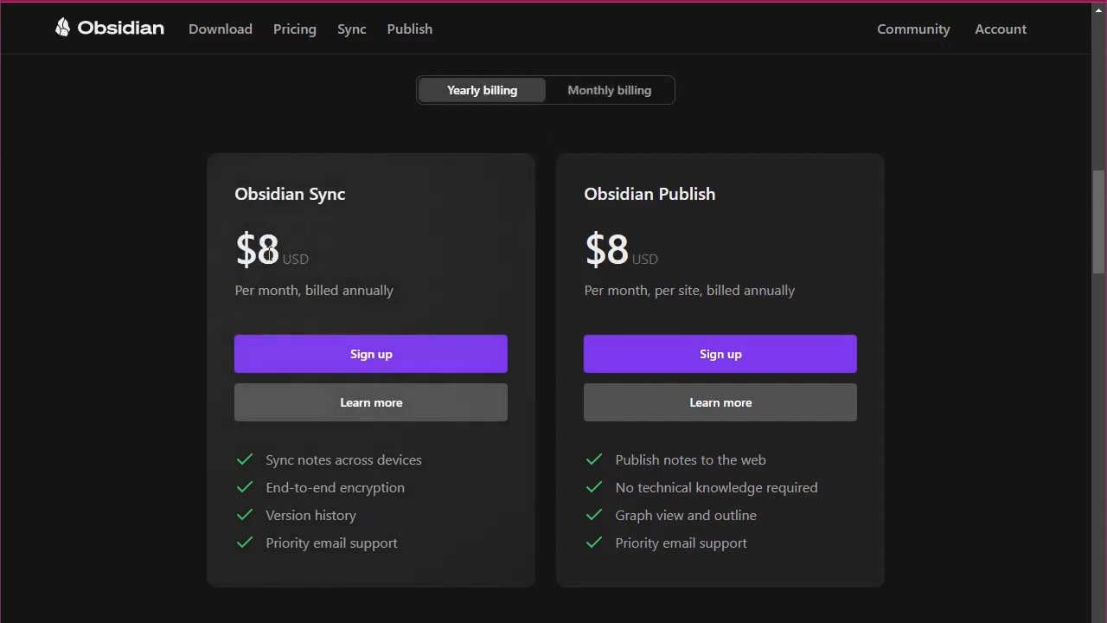
left_click(621, 97)
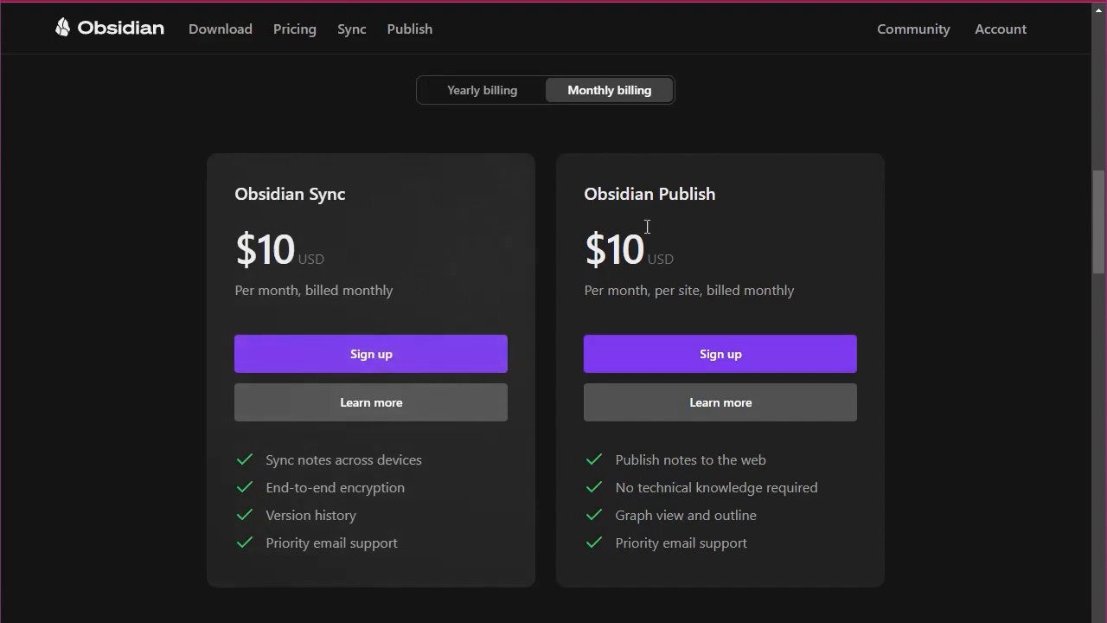
Open the Obsidian download page, review the supported platforms, and download the Windows version.
scroll(853, 403, "up", 6)
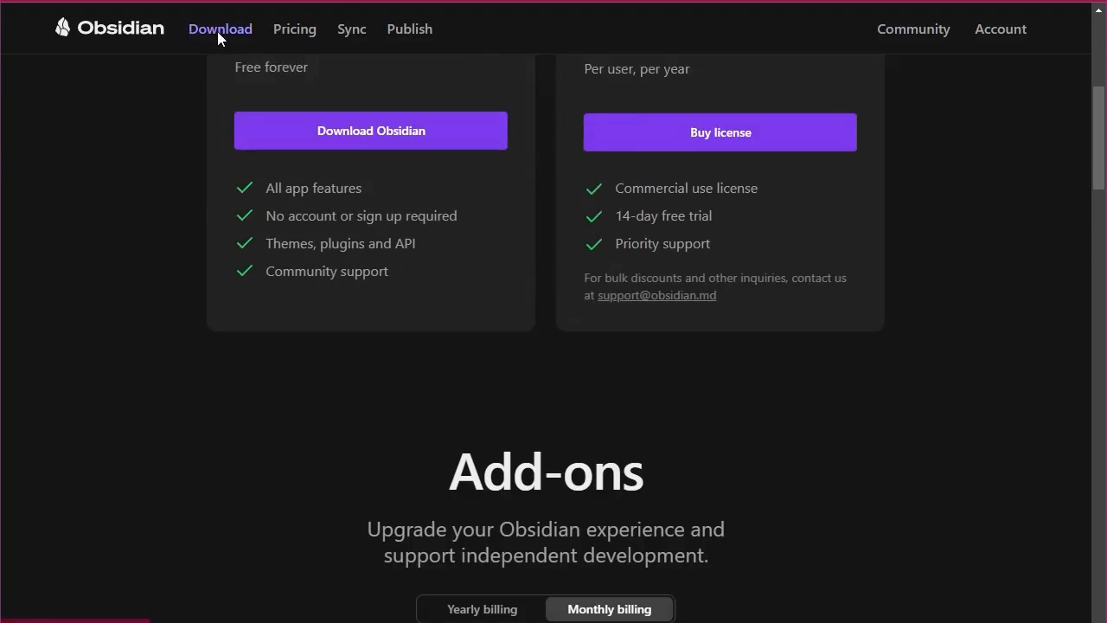
left_click(217, 32)
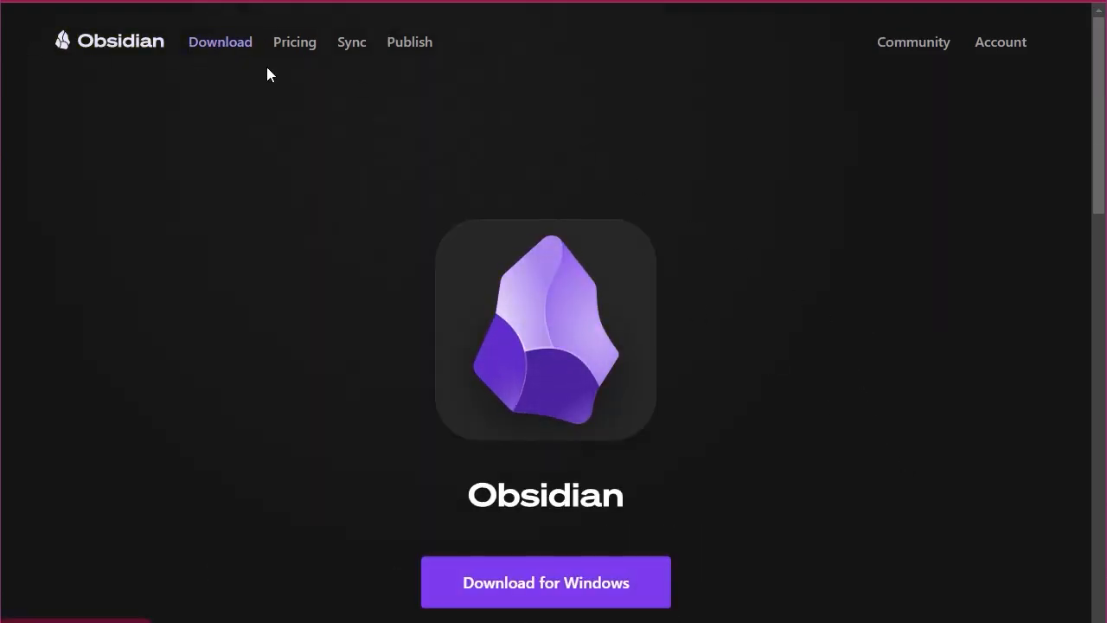
scroll(879, 292, "down", 4)
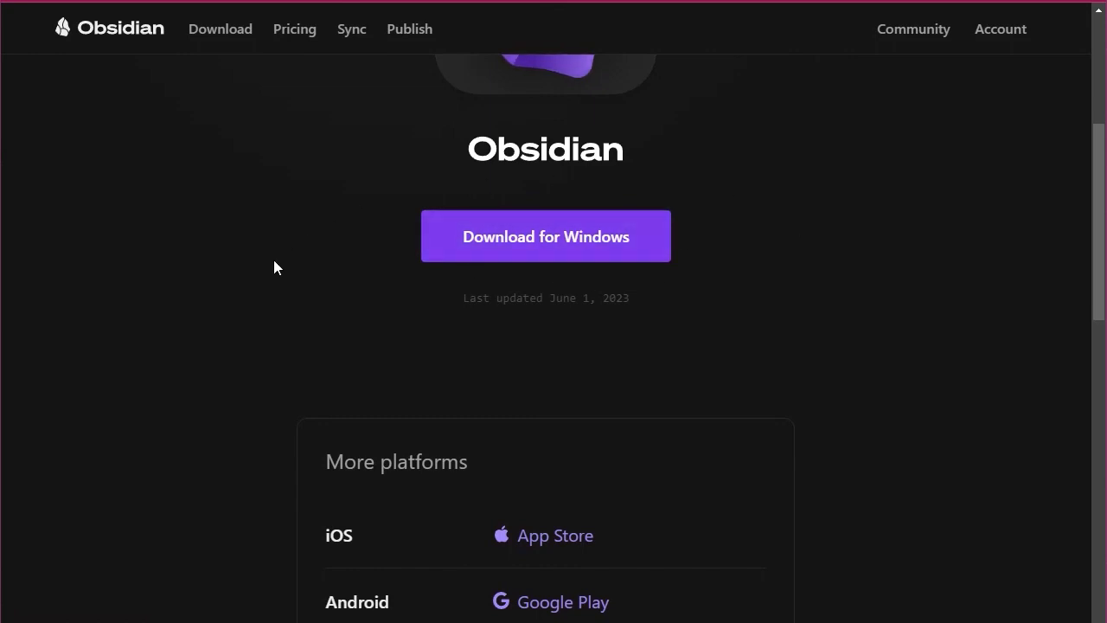
scroll(890, 297, "down", 5)
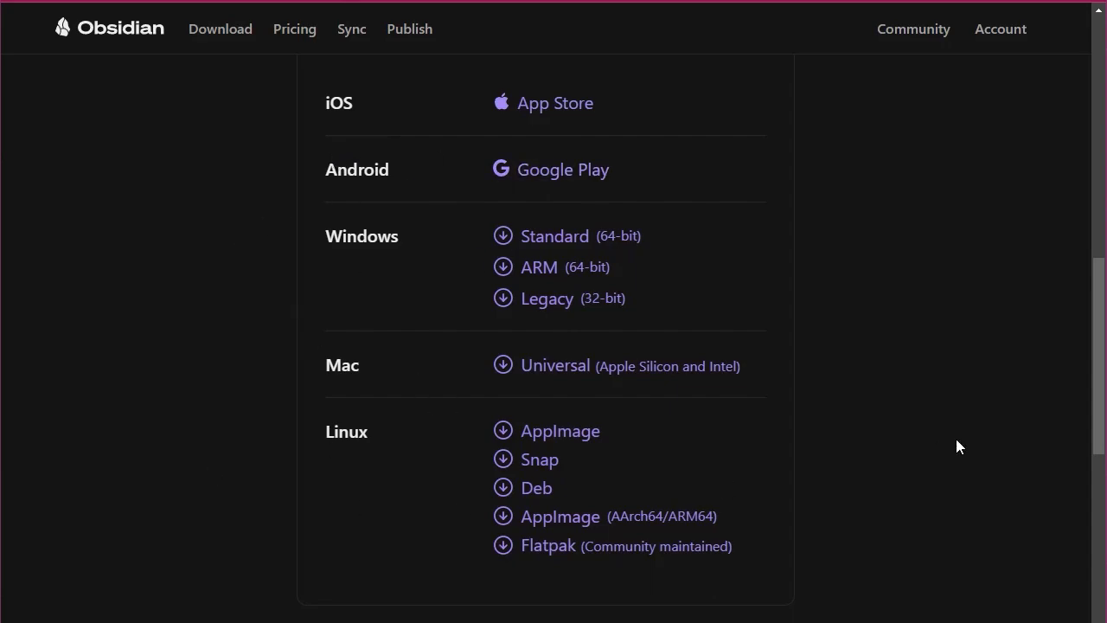
scroll(955, 439, "down", 5)
scroll(956, 441, "up", 12)
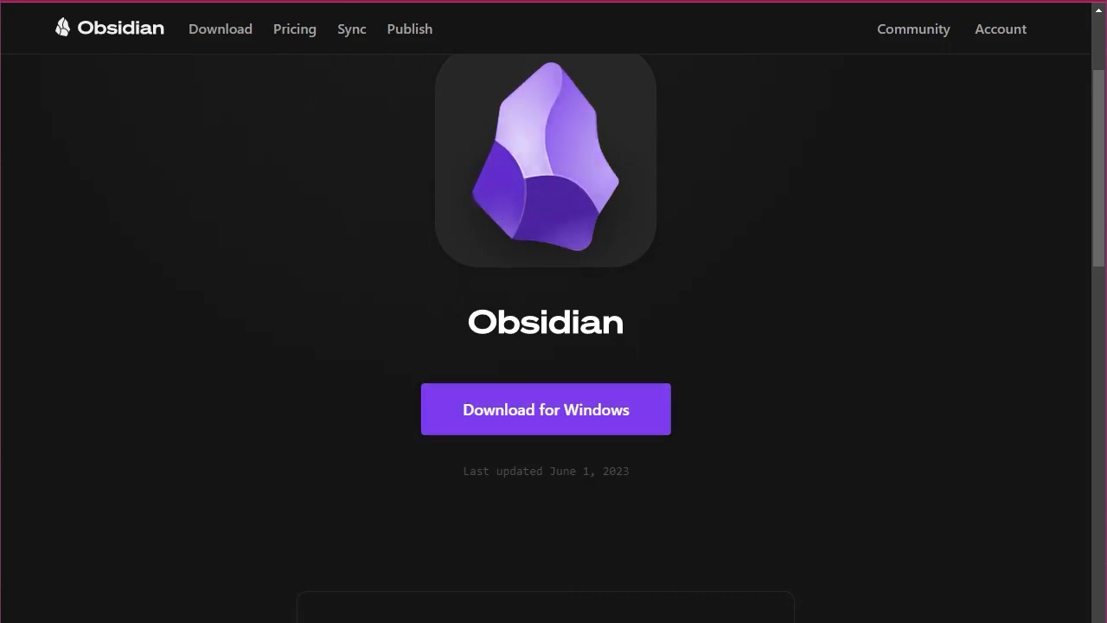
left_click(611, 424)
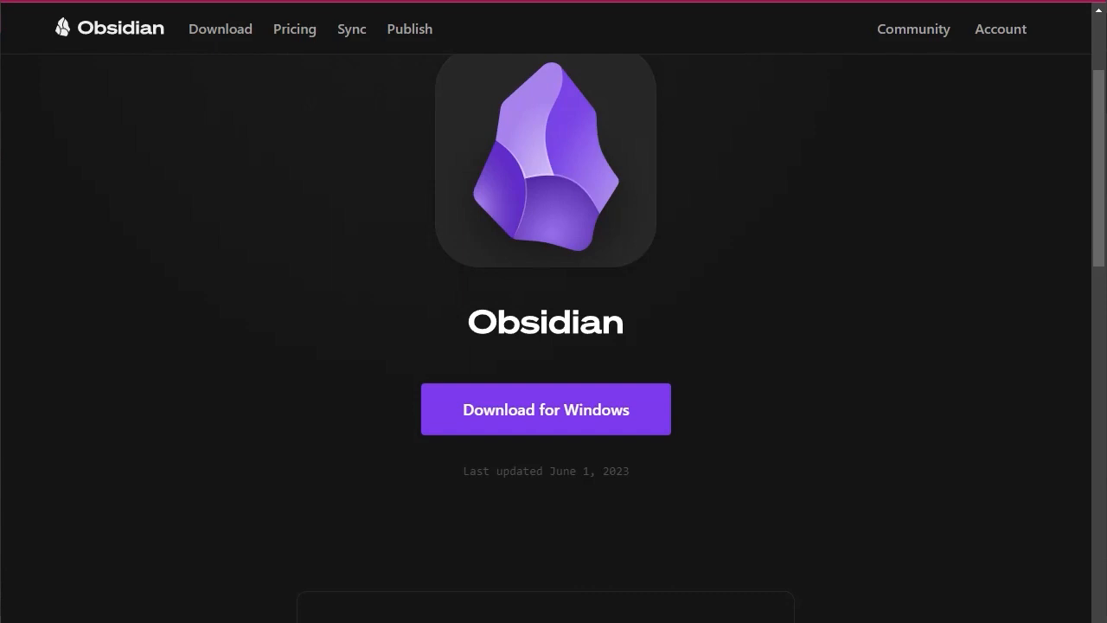
Switch to the Obsidian vault launcher and position its window in the middle of the screen.
left_click_drag(1106, 189, 561, 47)
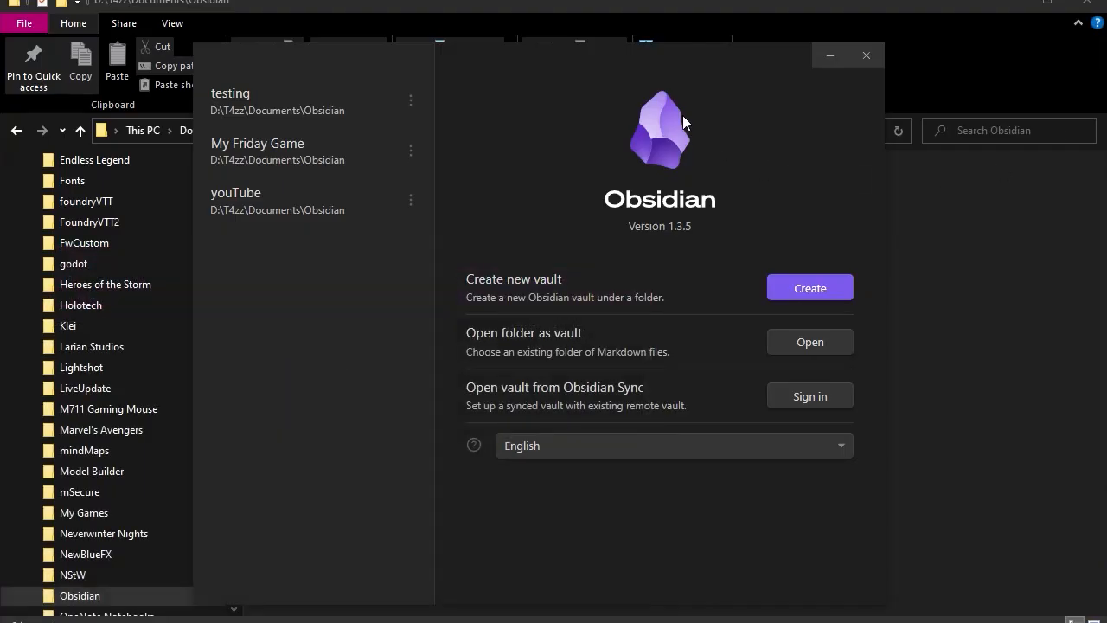
left_click_drag(522, 61, 608, 44)
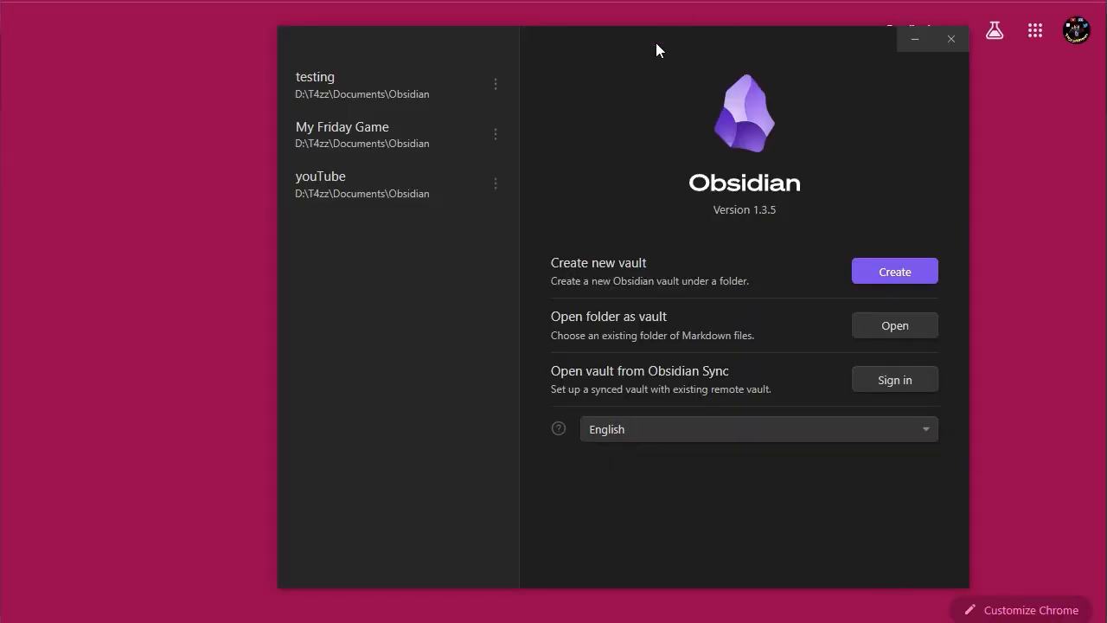
left_click_drag(657, 43, 575, 56)
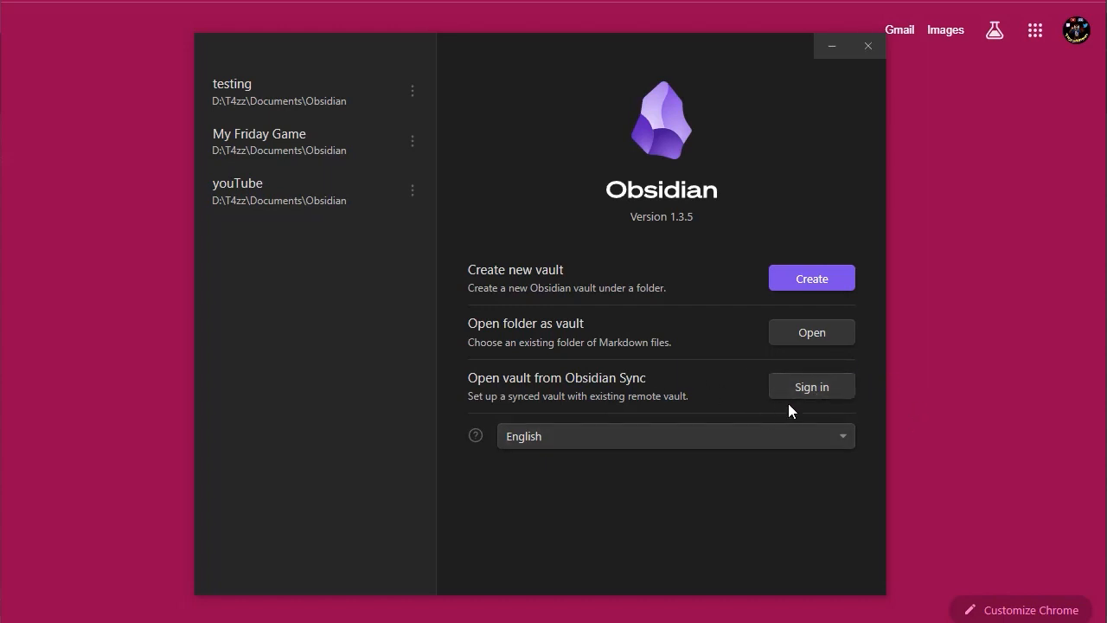
Look through the launcher's available interface languages and close the list.
left_click(844, 438)
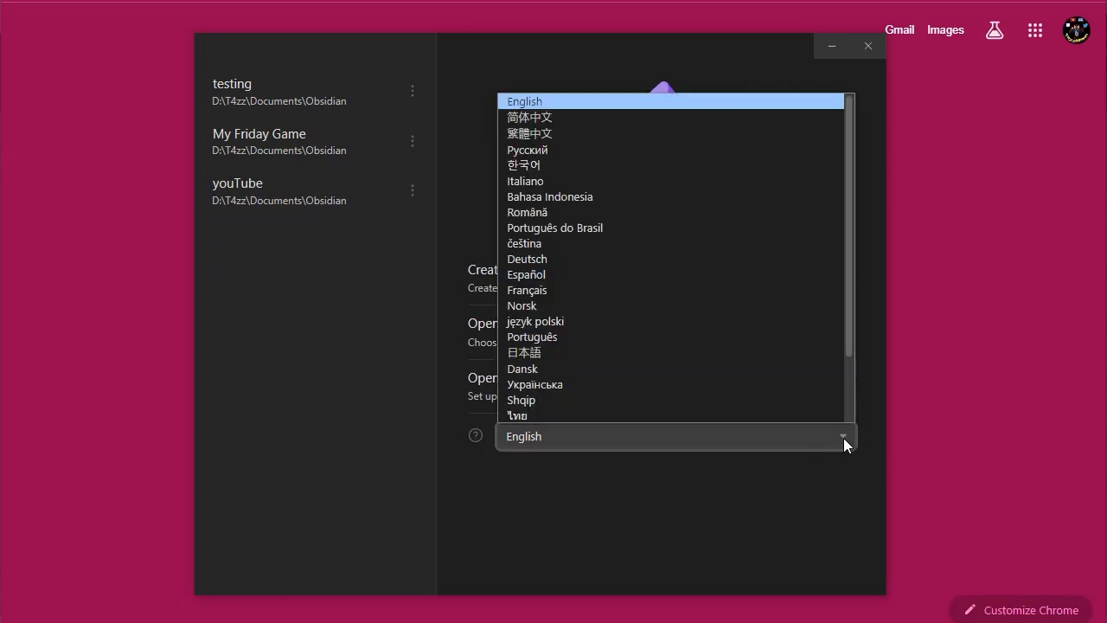
scroll(663, 260, "down", 2)
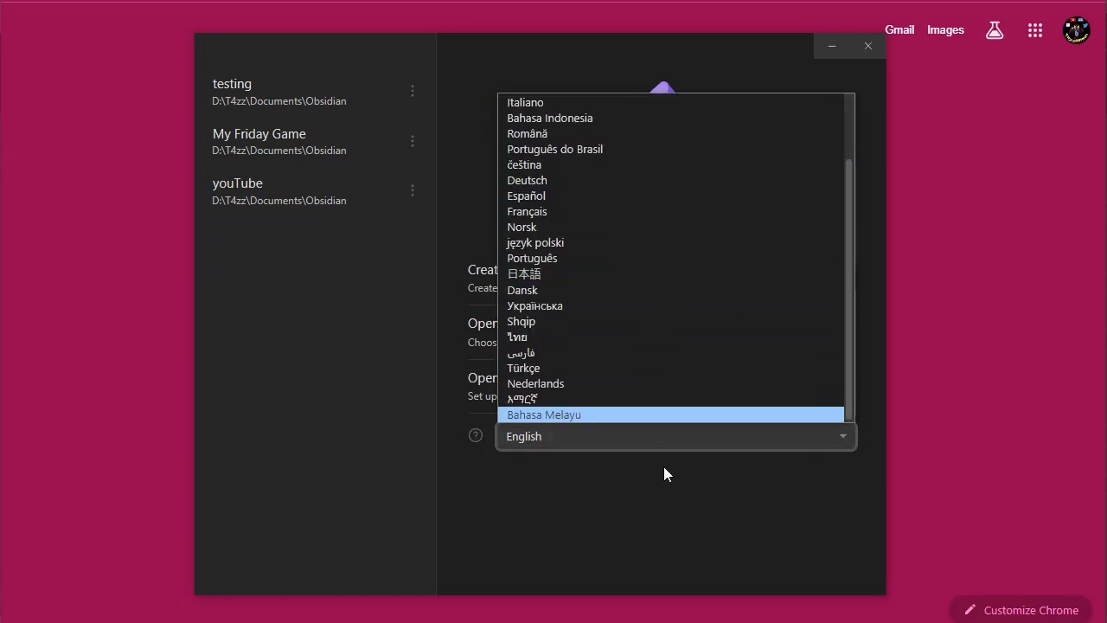
left_click(679, 549)
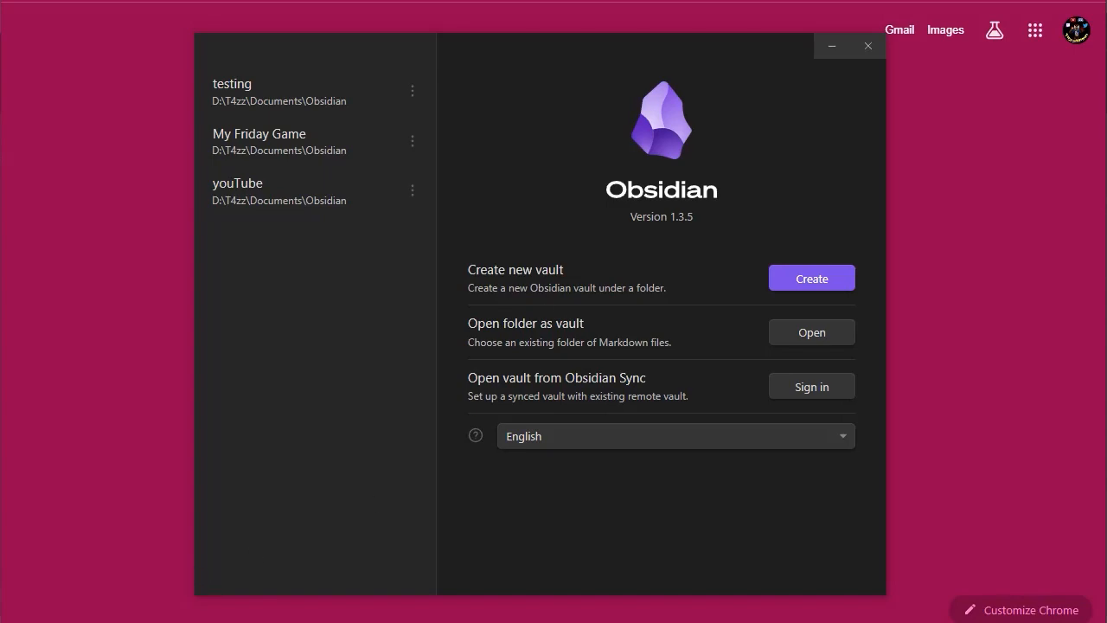
Switch to File Explorer, open the "testing" vault folder inside Documents\Obsidian, and inspect its subfolders such as Actors.
left_click(259, 622)
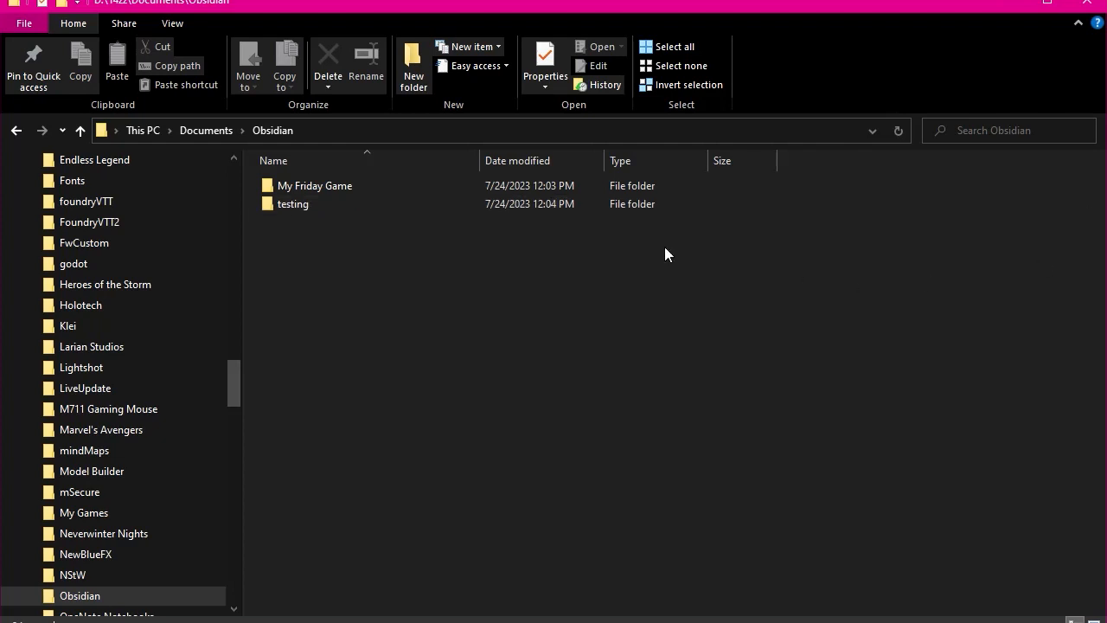
double_click(300, 209)
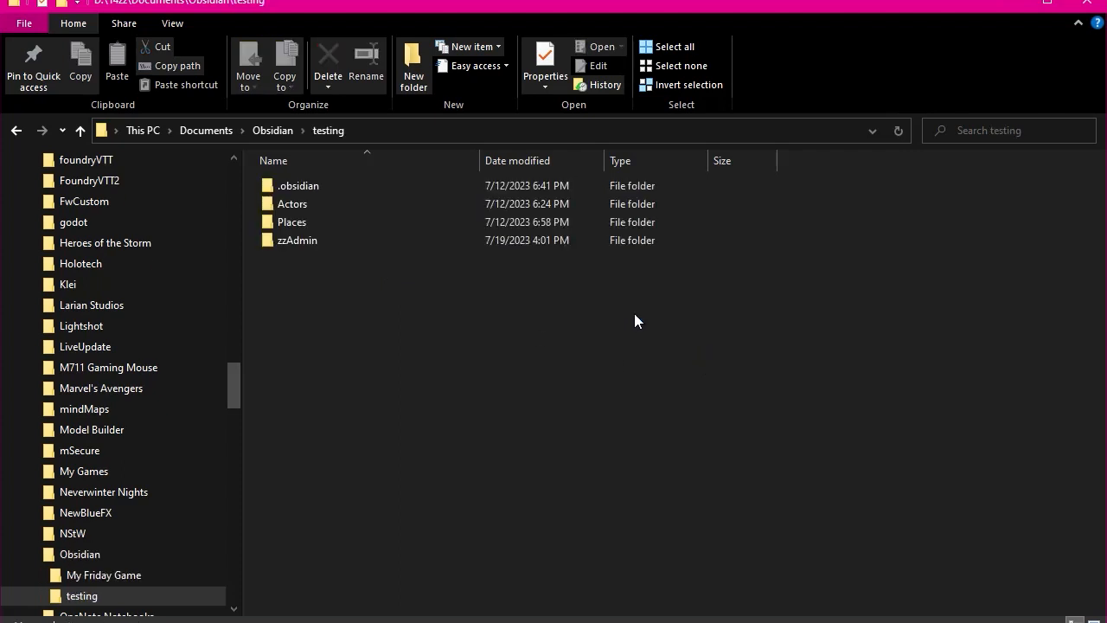
left_click(295, 204)
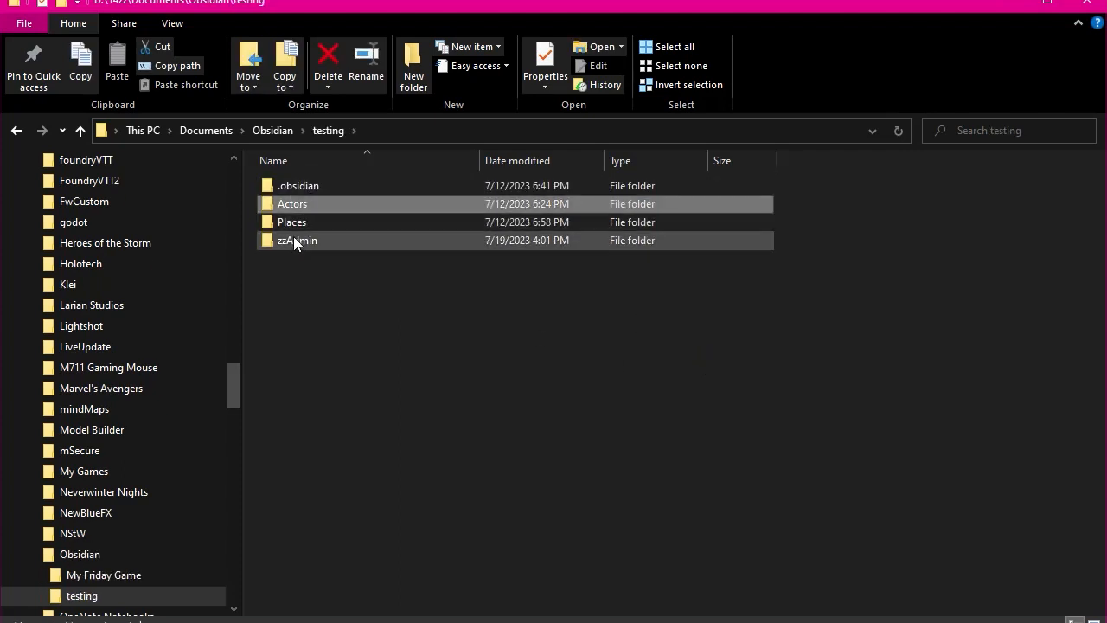
Browse through the testing vault's Places, Establishments and nested Otari folders to view the Markdown files stored there.
double_click(291, 222)
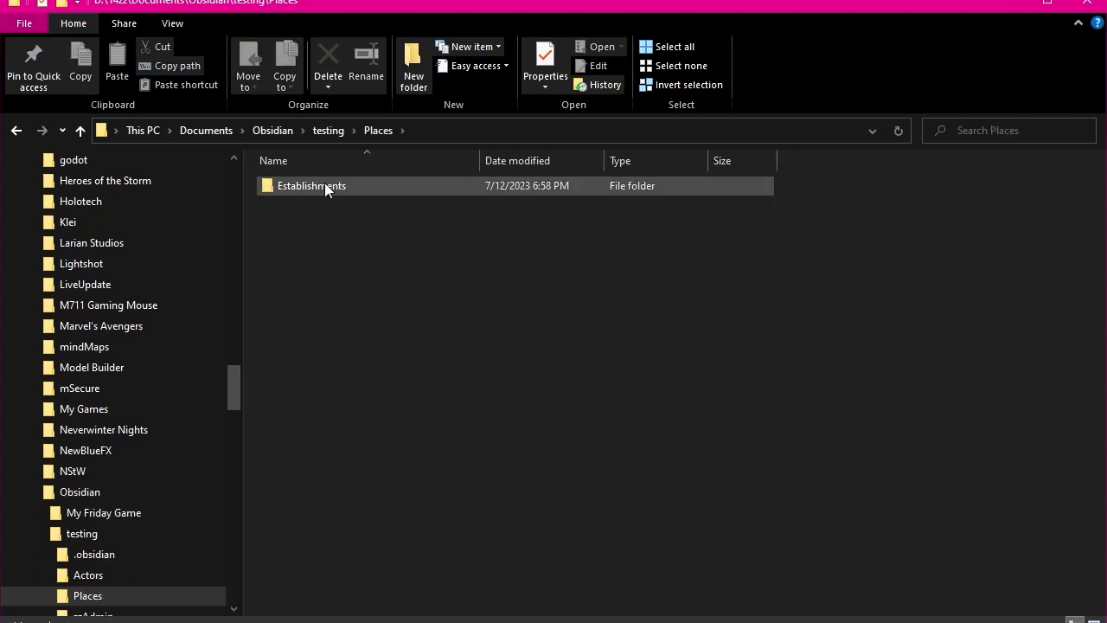
double_click(313, 183)
double_click(308, 184)
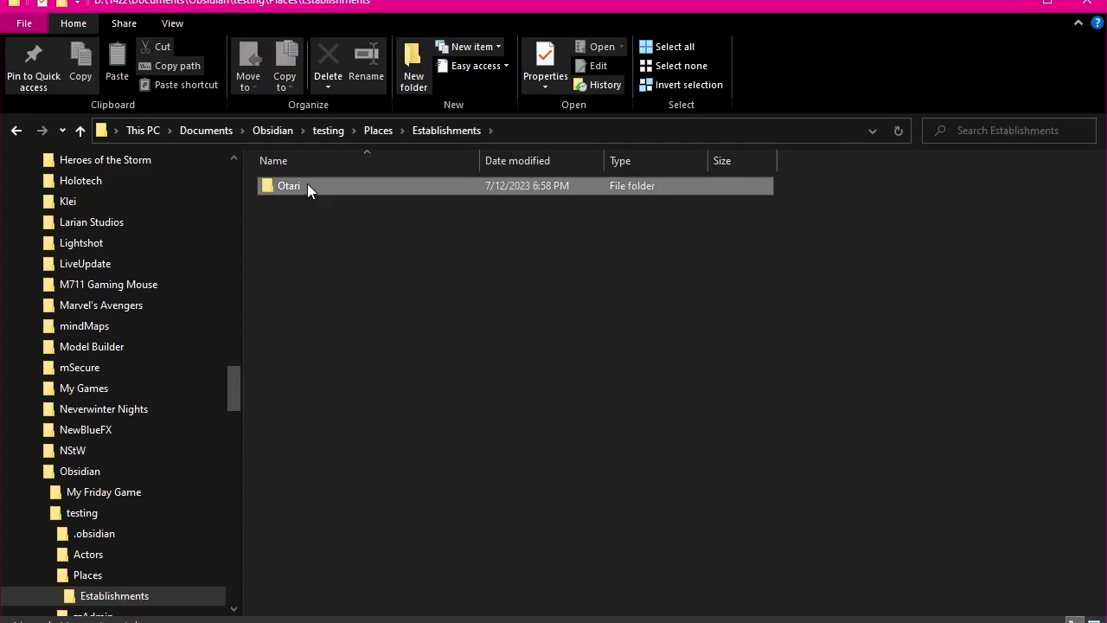
left_click(292, 184)
double_click(292, 185)
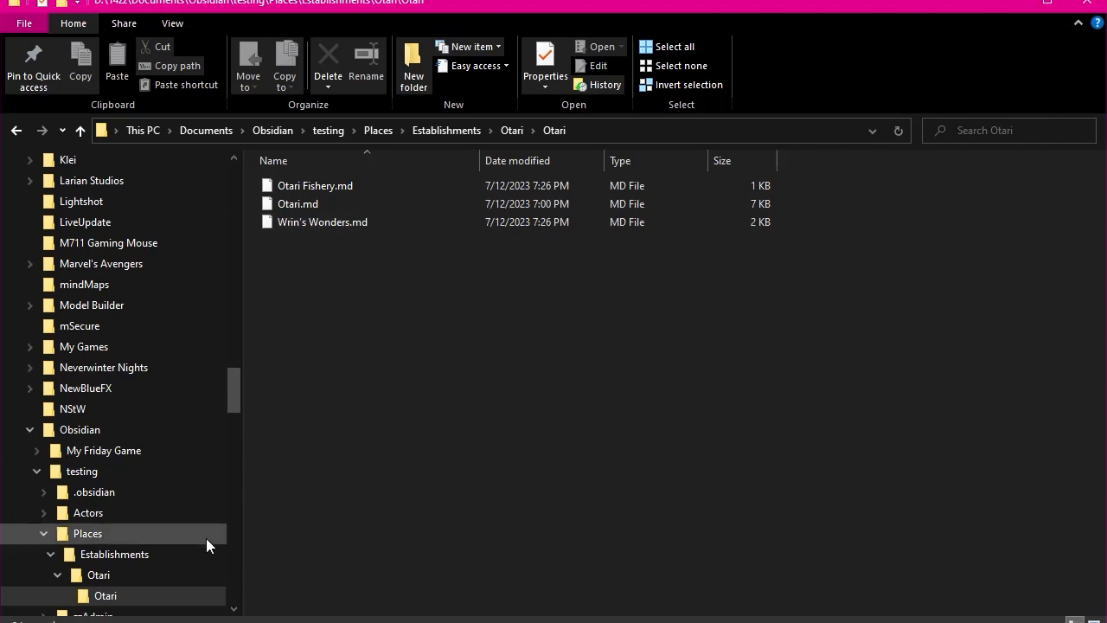
Return to the testing vault folder and open its .obsidian subfolder to view the configuration files.
left_click(81, 471)
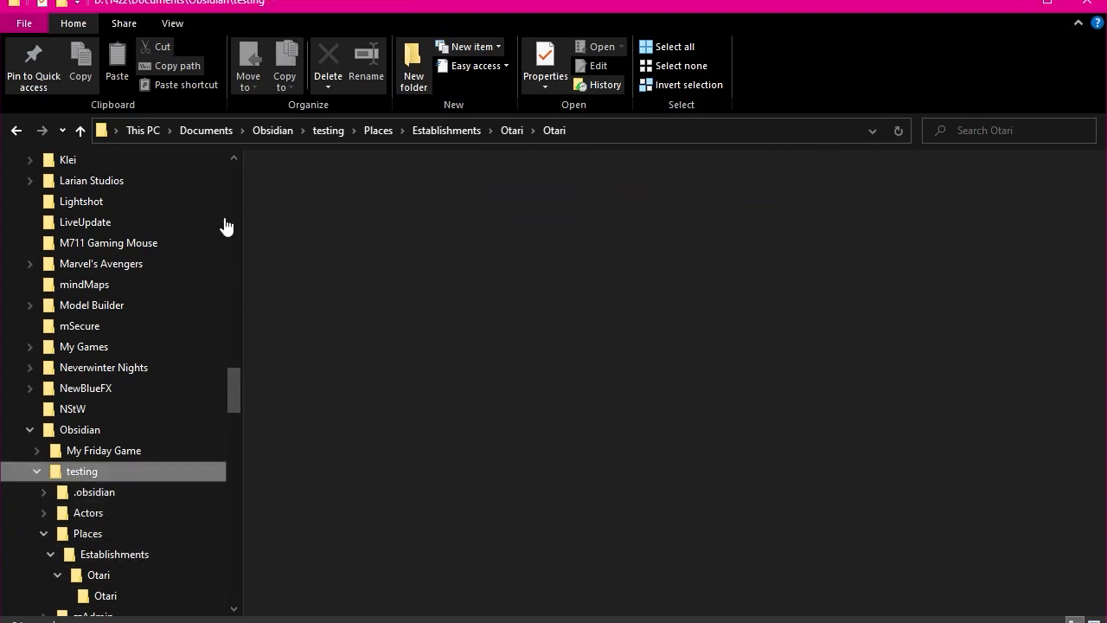
mouse_move(349, 192)
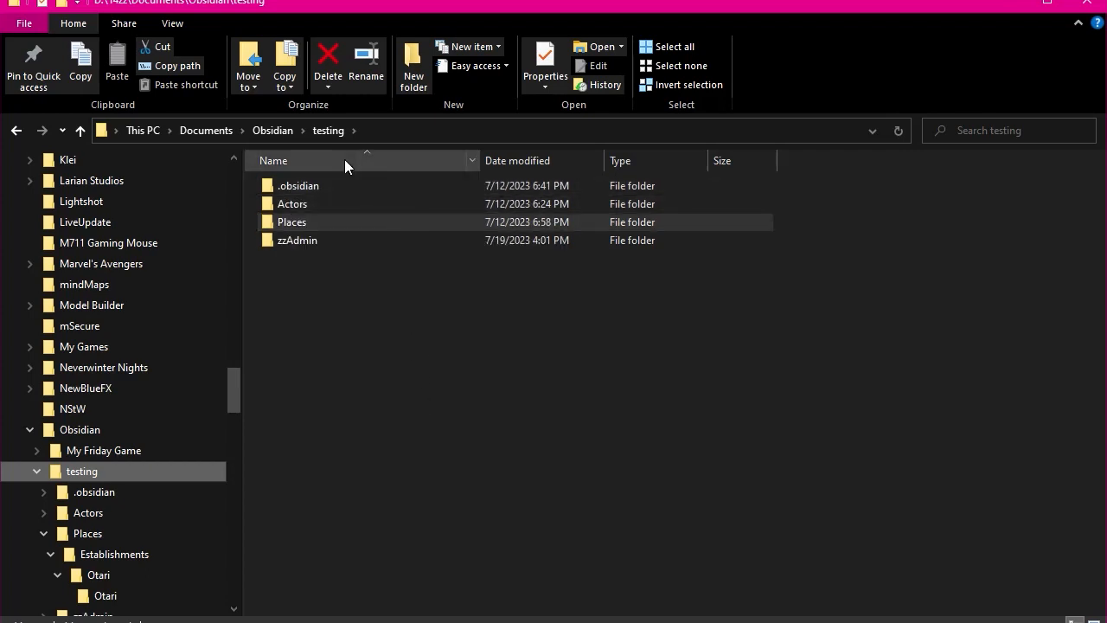
left_click(297, 189)
key("F5")
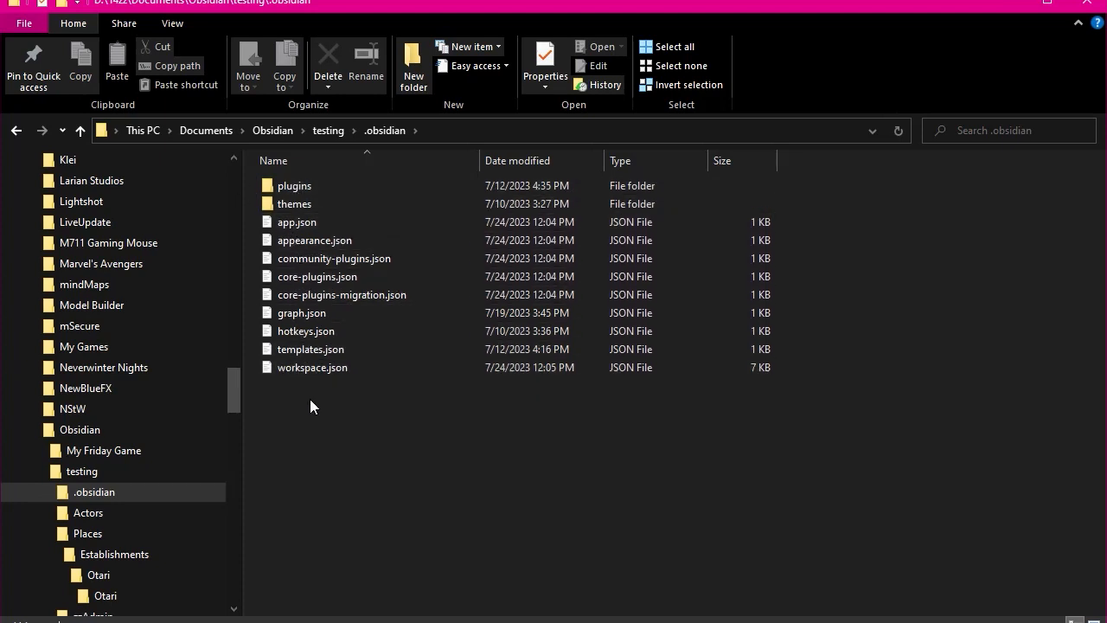
Go back up through the parent folders to Documents and reopen the Obsidian folder.
left_click(79, 129)
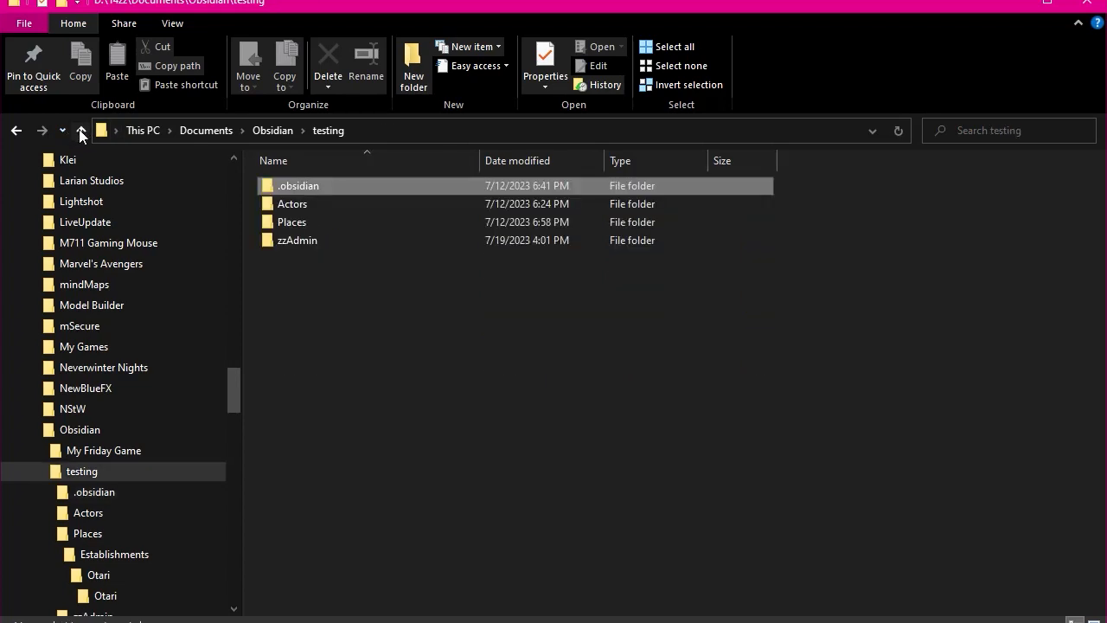
left_click(79, 129)
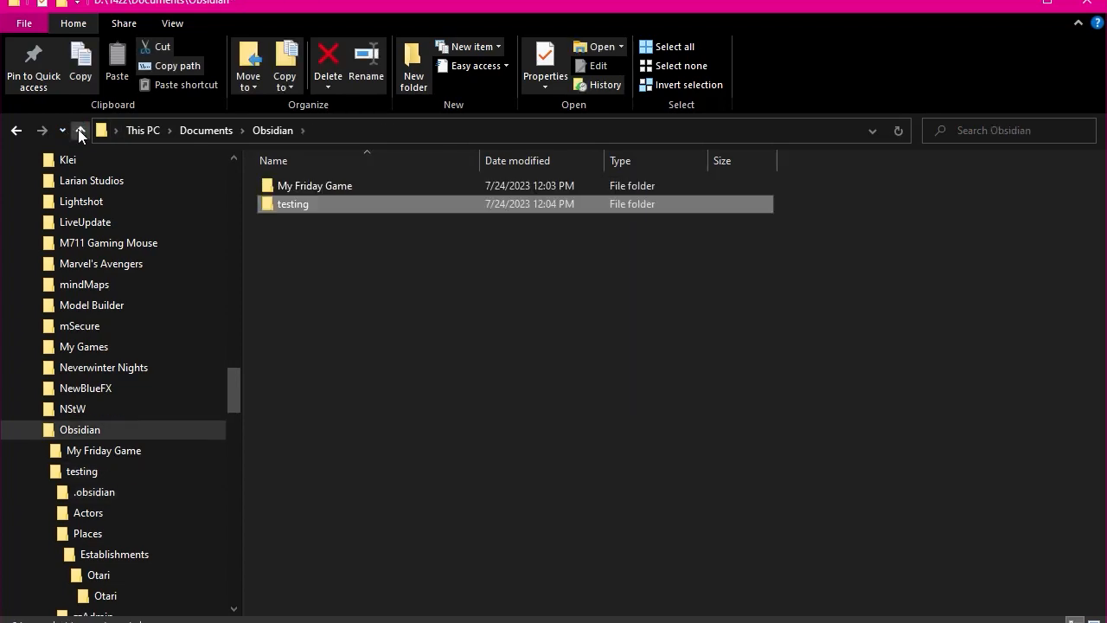
left_click(80, 130)
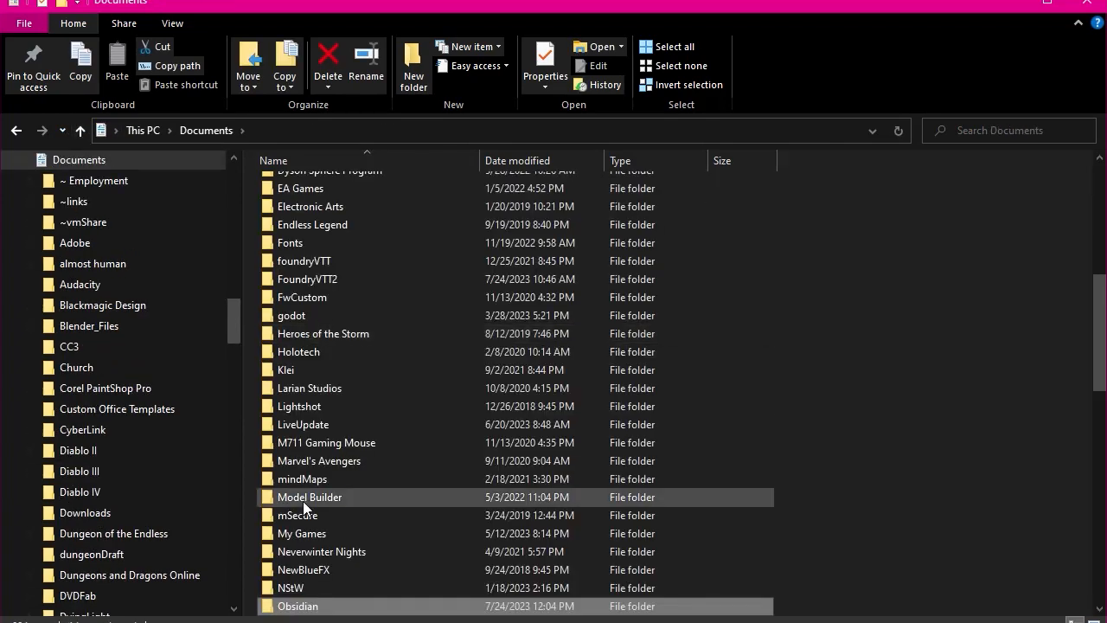
double_click(306, 607)
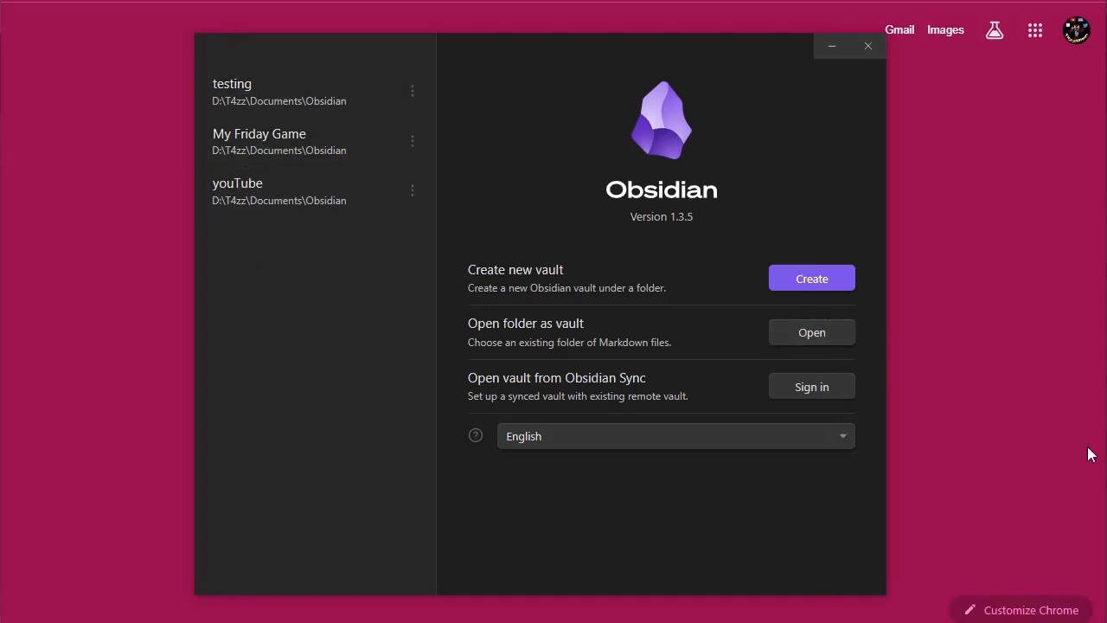
Switch to the Obsidian launcher, start a new local vault, and name it youTube.
left_click(804, 279)
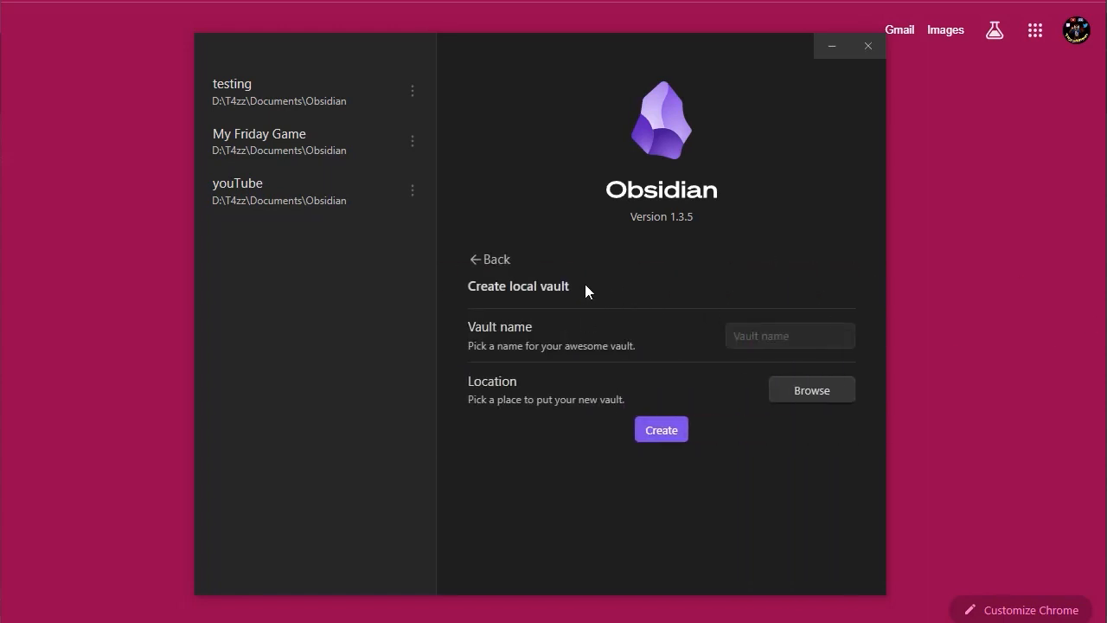
left_click(810, 335)
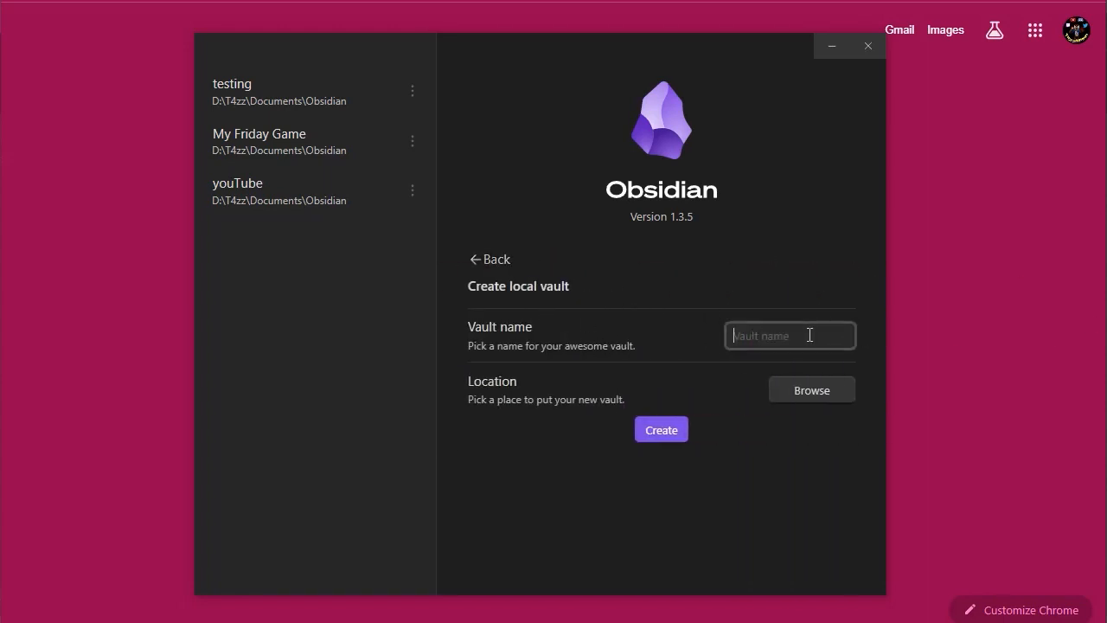
type("s")
key("BackSpace")
type("youTube")
Set the new vault's location to the Documents\Obsidian folder and create the vault.
left_click(797, 388)
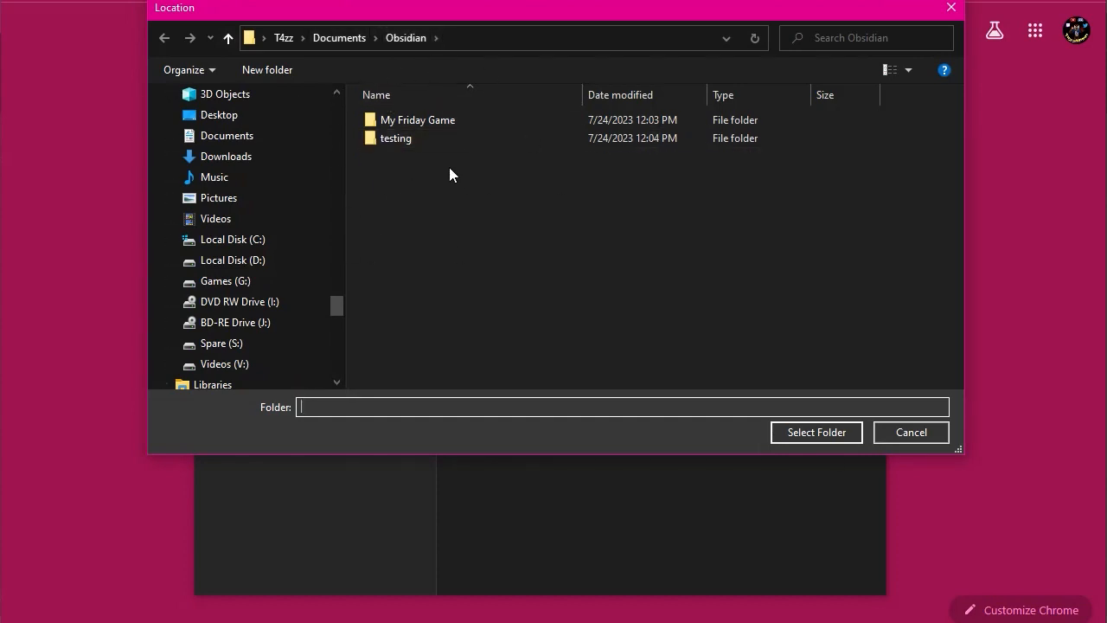
left_click_drag(467, 10, 420, 55)
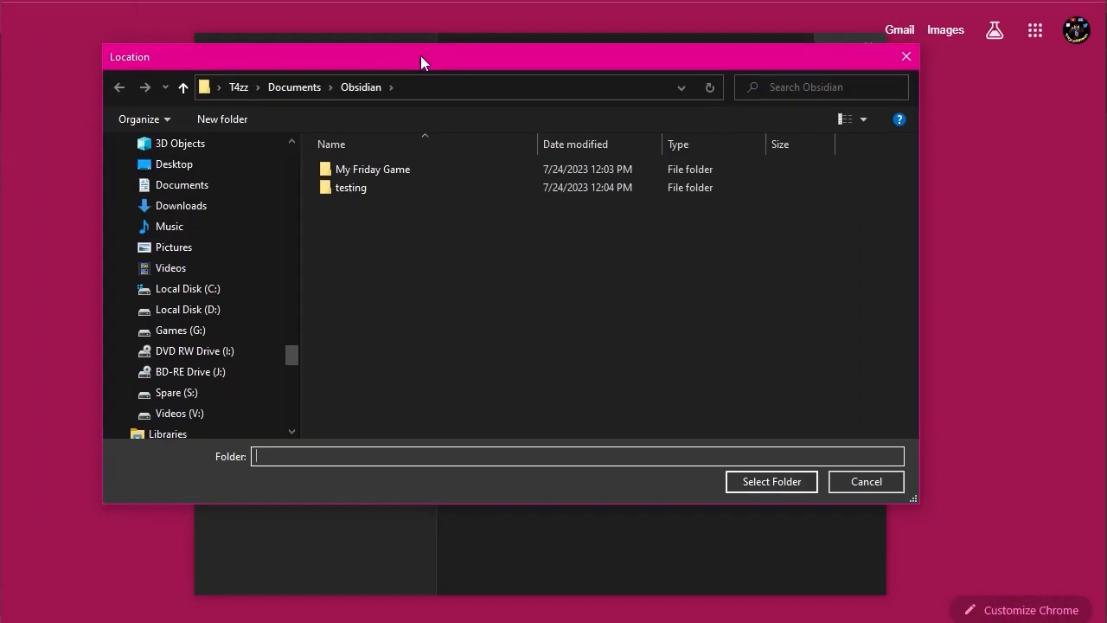
left_click(770, 482)
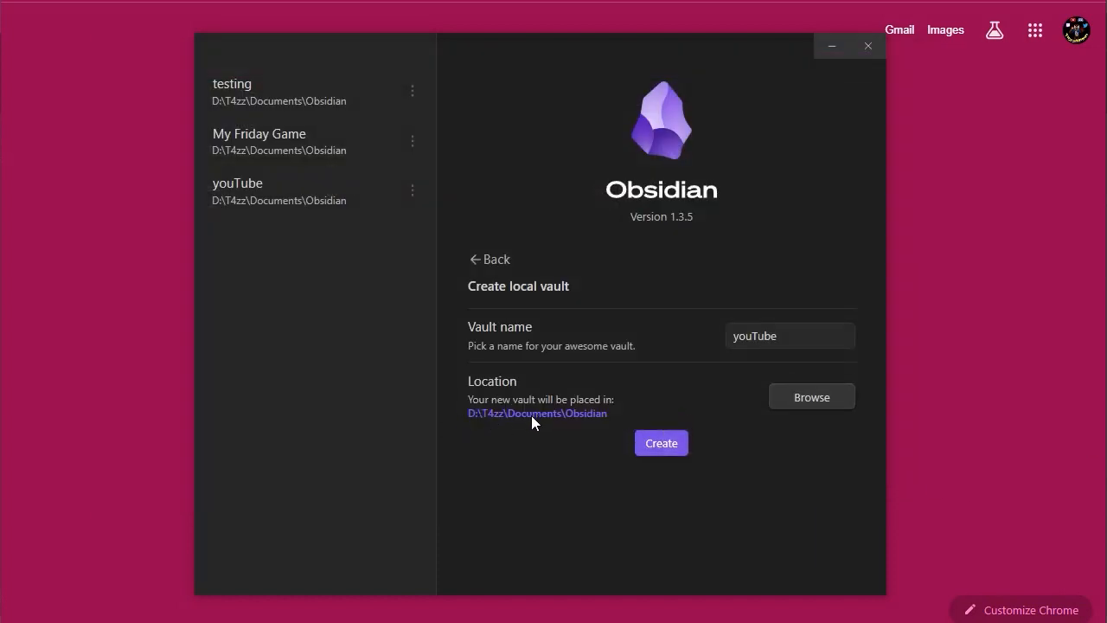
left_click(676, 446)
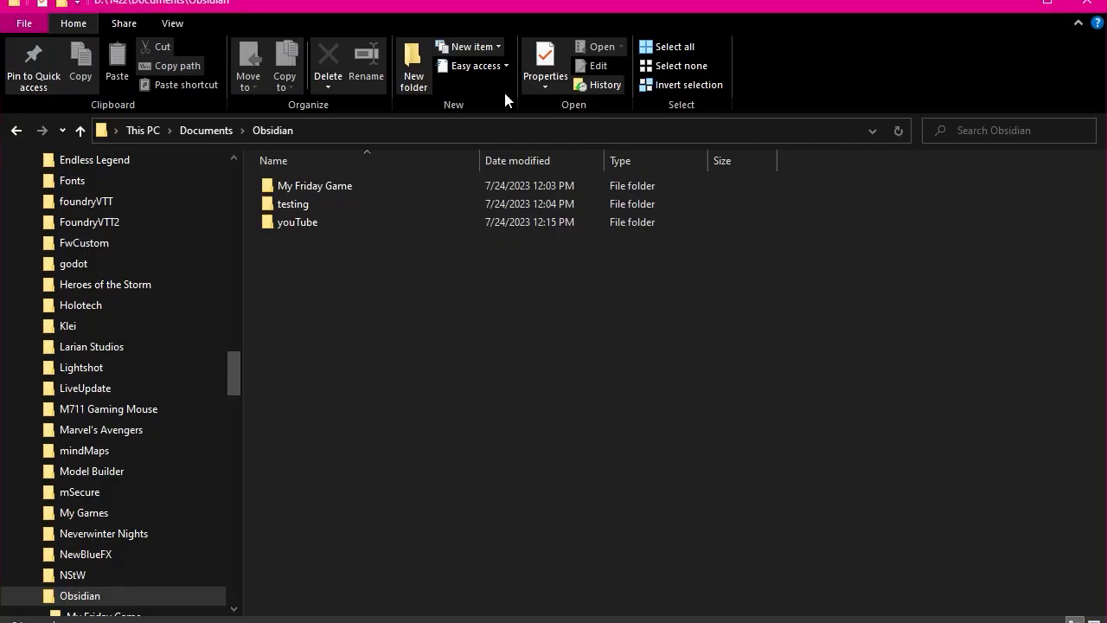
In File Explorer, inspect the youTube vault folder and its .obsidian subfolder, and return to the vault folder.
double_click(301, 222)
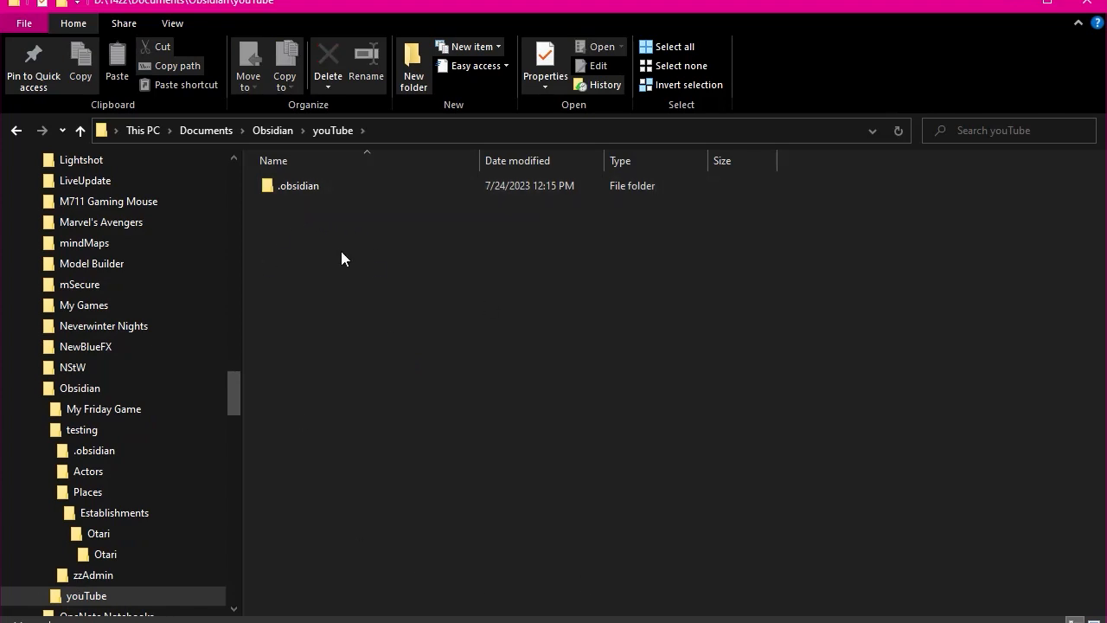
double_click(291, 189)
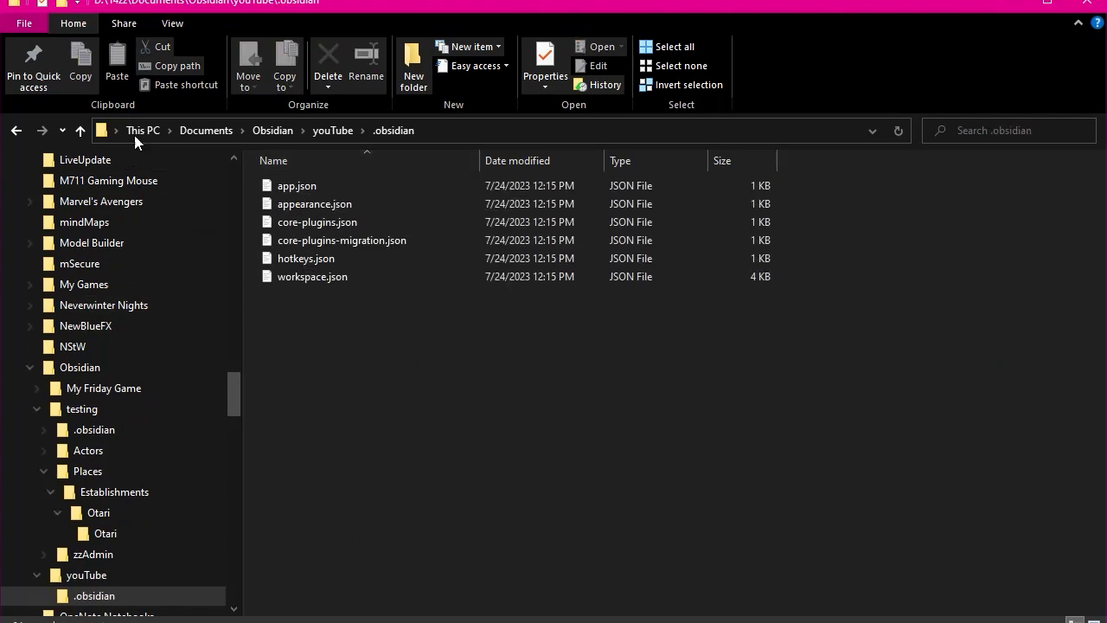
left_click(83, 134)
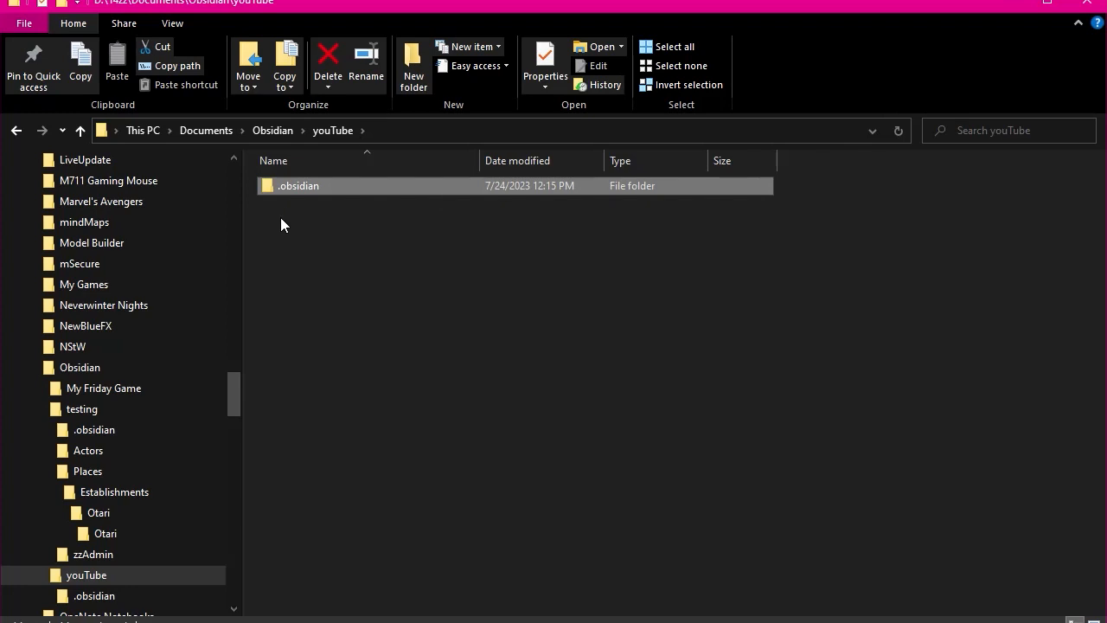
Create a new folder named zz_Admin inside the youTube vault folder.
right_click(300, 237)
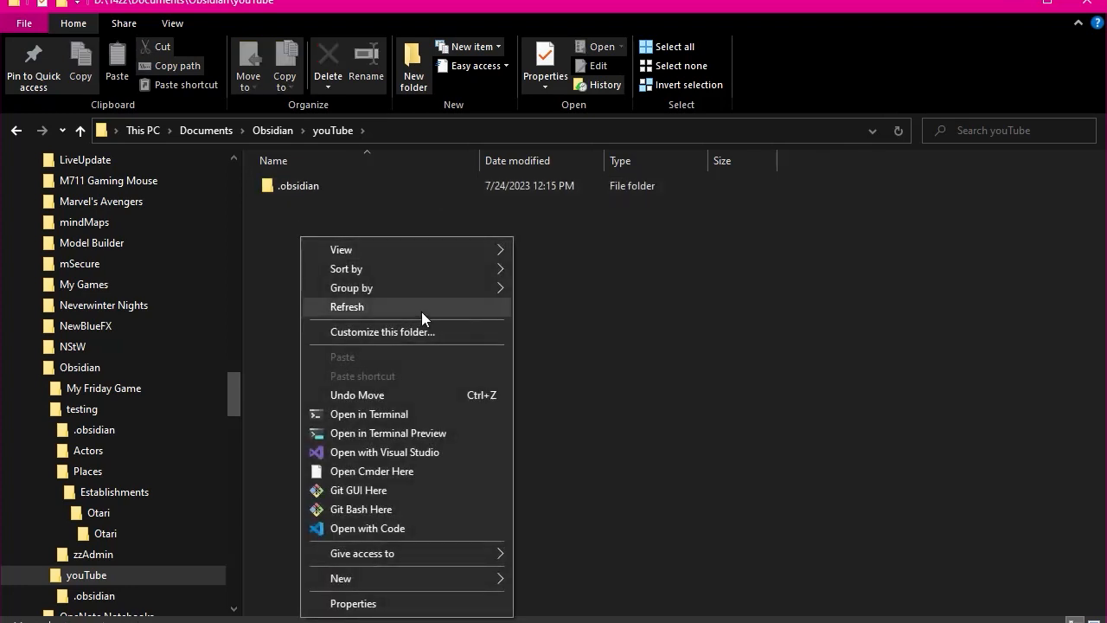
left_click(803, 295)
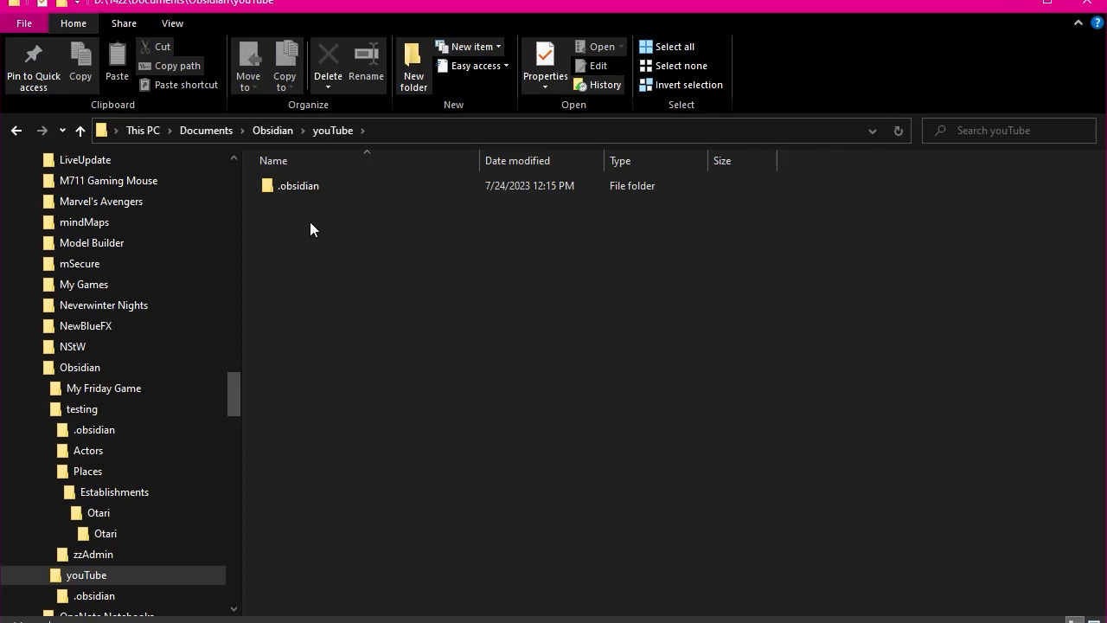
right_click(311, 244)
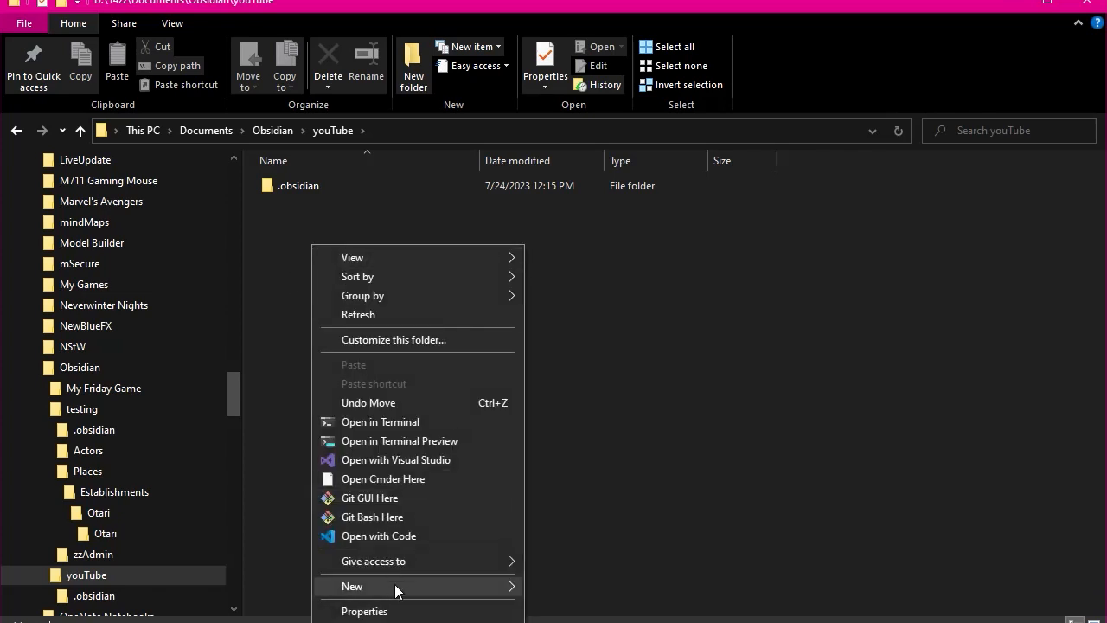
mouse_move(395, 585)
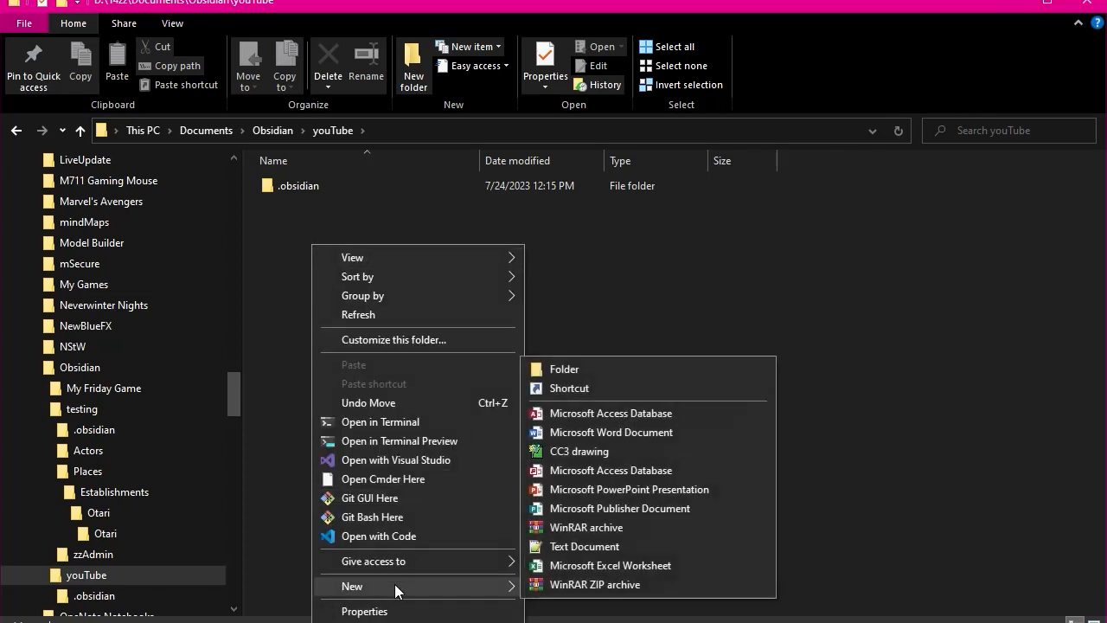
left_click(569, 371)
type("z")
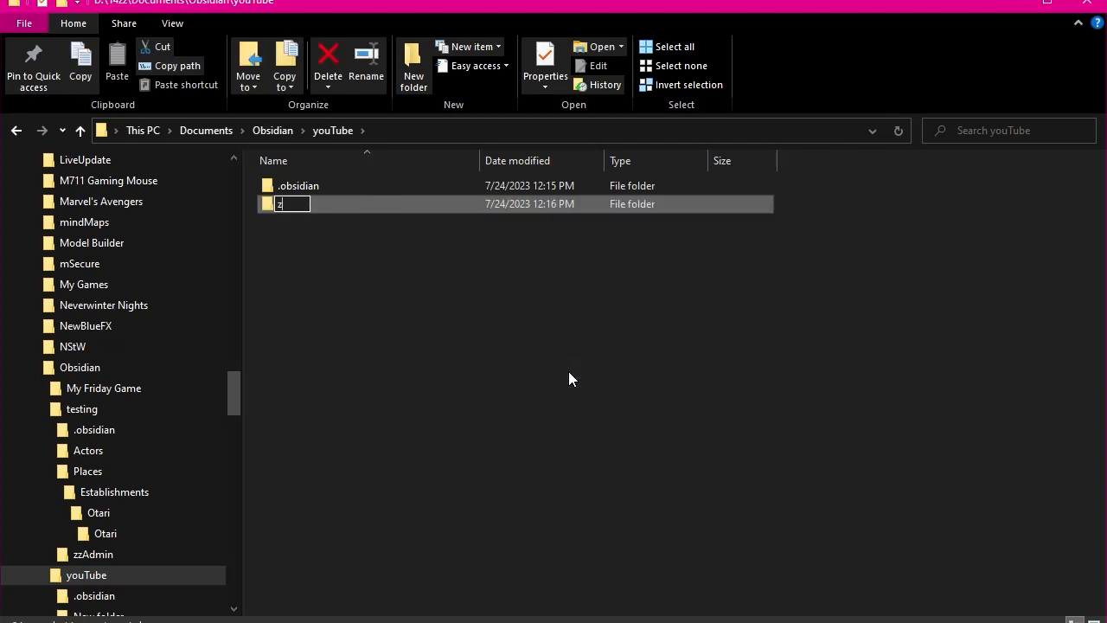
type("z_Admin")
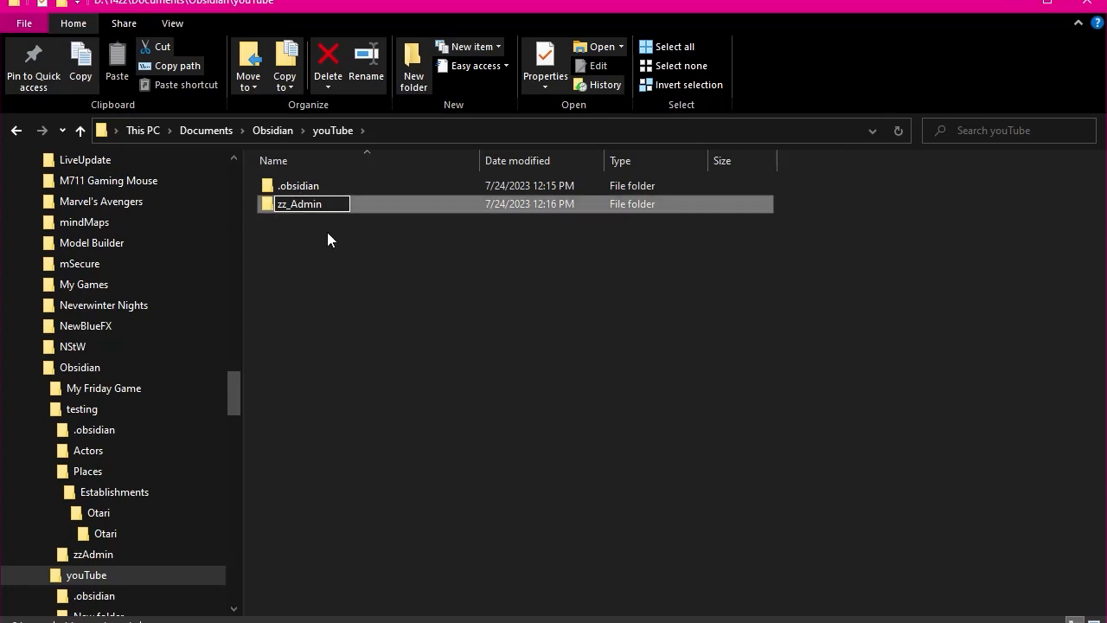
left_click(370, 289)
Open the zz_Admin folder and create a new text document in it.
double_click(290, 202)
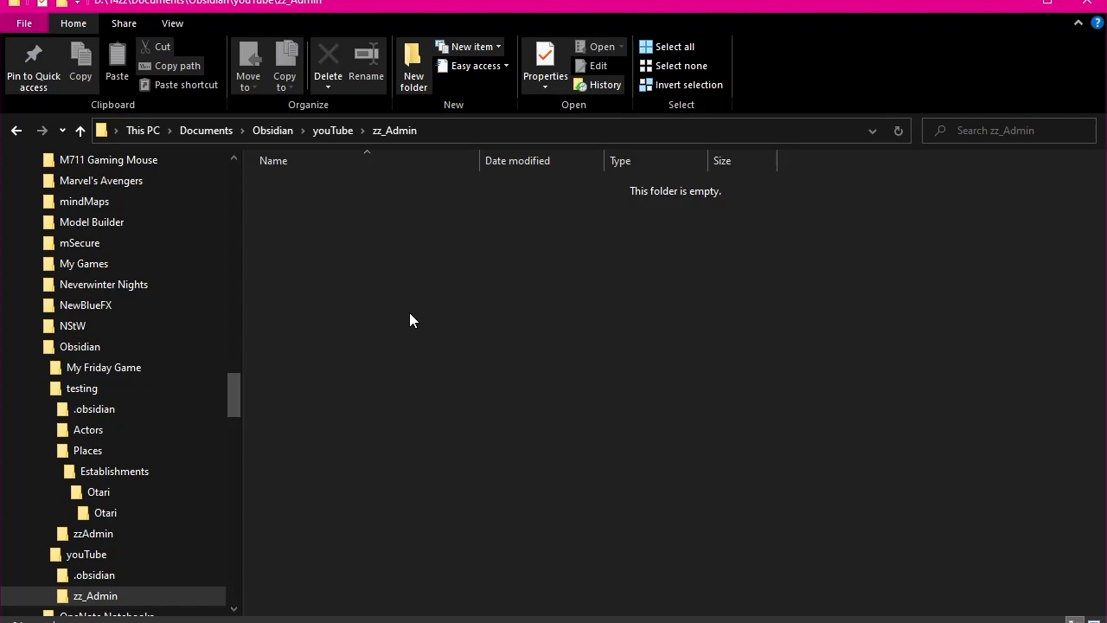
right_click(366, 306)
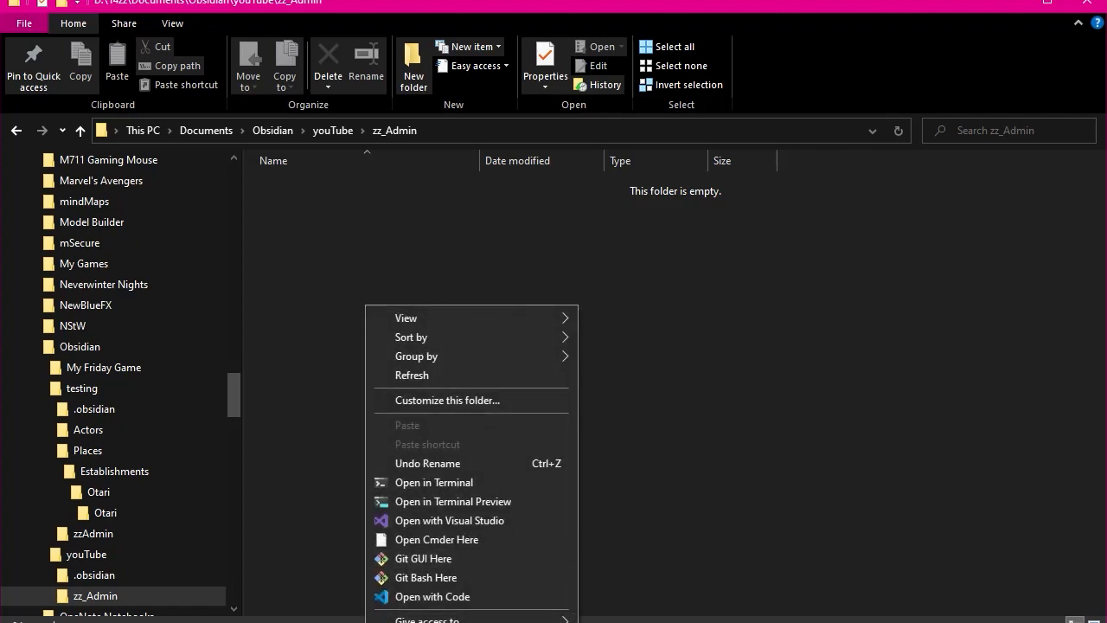
mouse_move(472, 622)
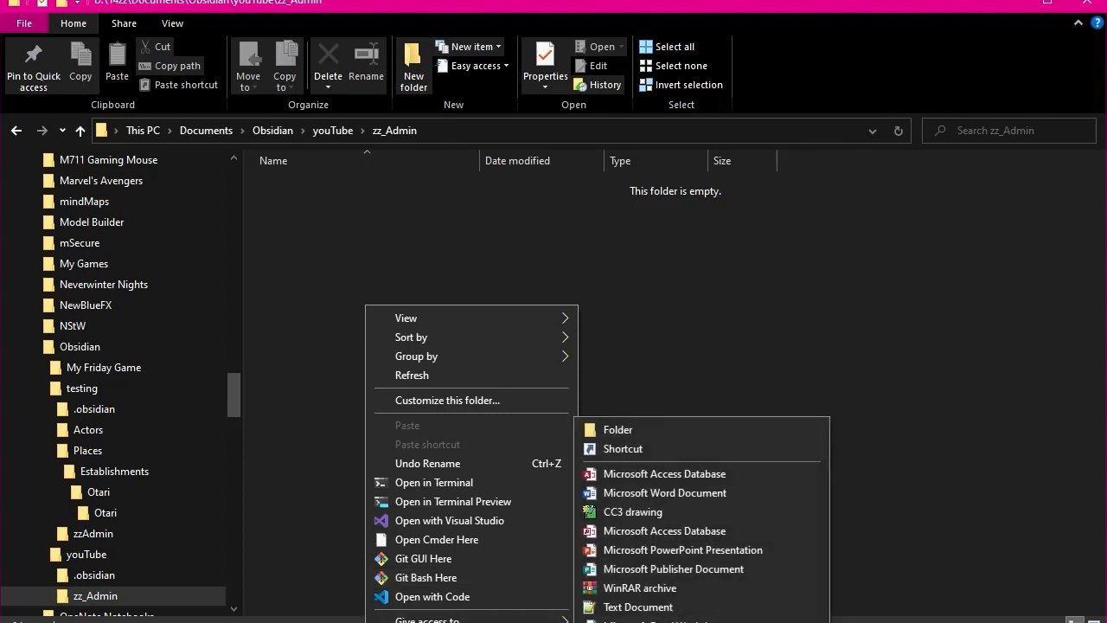
left_click(655, 607)
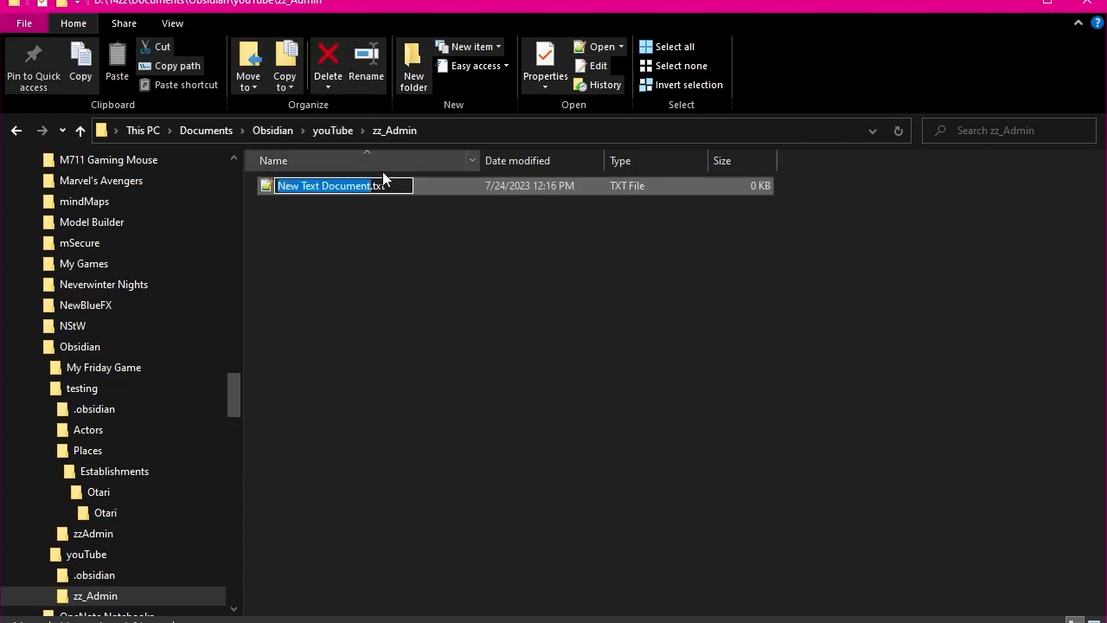
Rename the new text document as Markdown Cheat Sheet.md and accept the file extension change.
left_click_drag(386, 185, 159, 179)
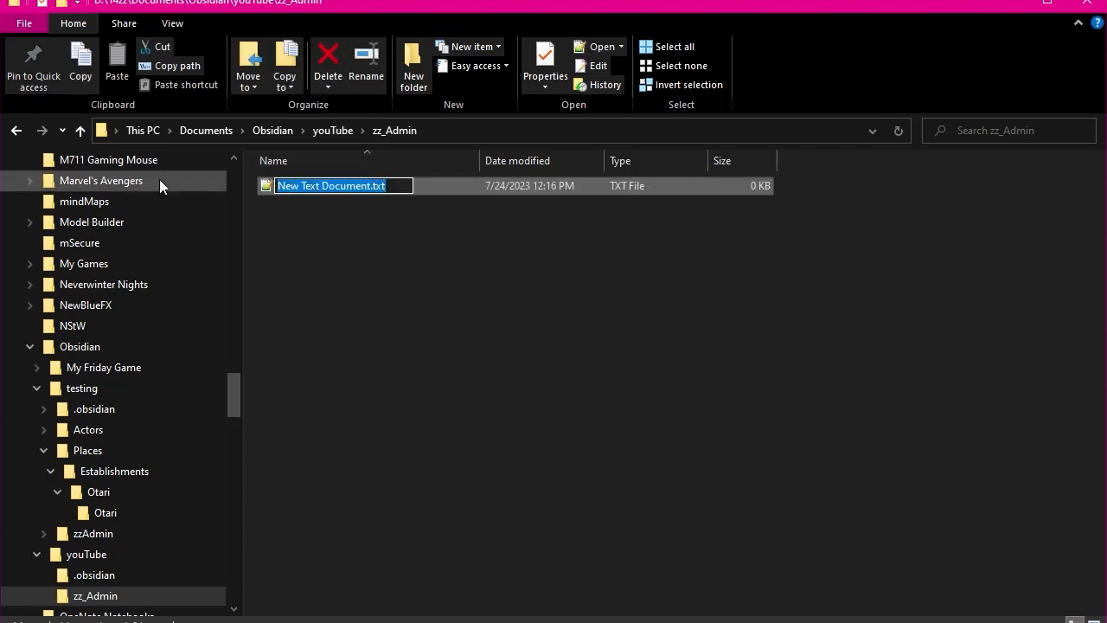
type("M")
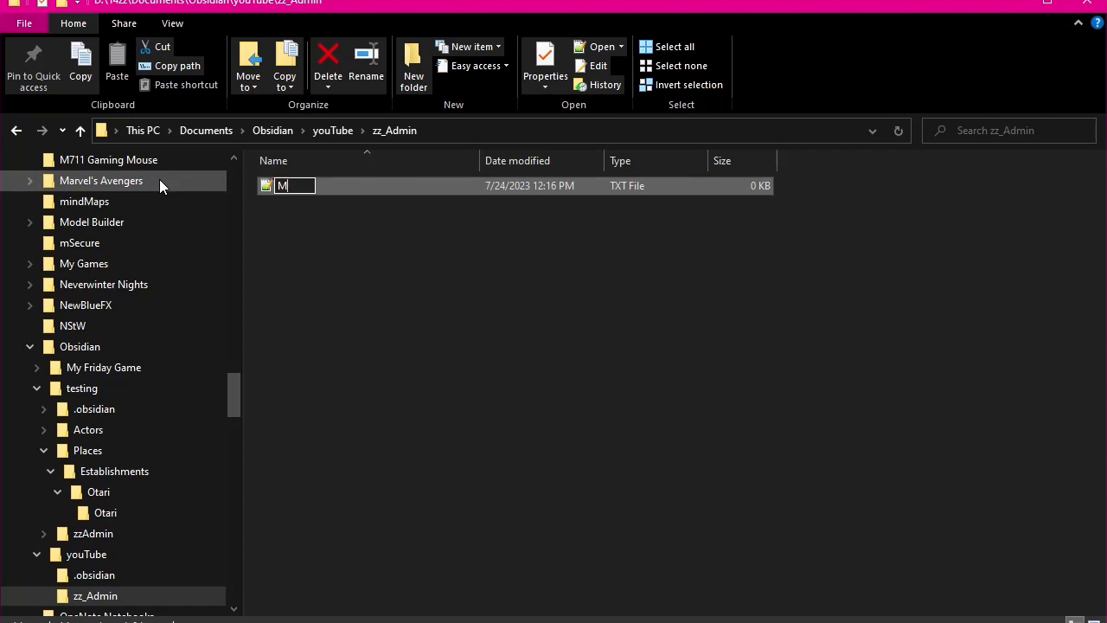
type("arkdo")
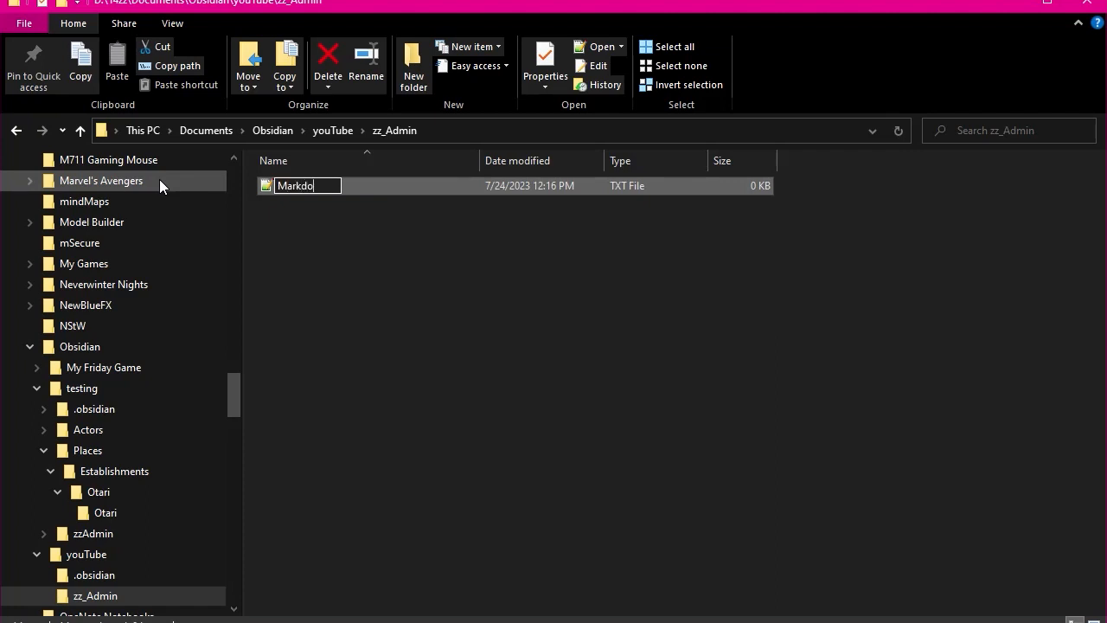
type("wn Cheat sh")
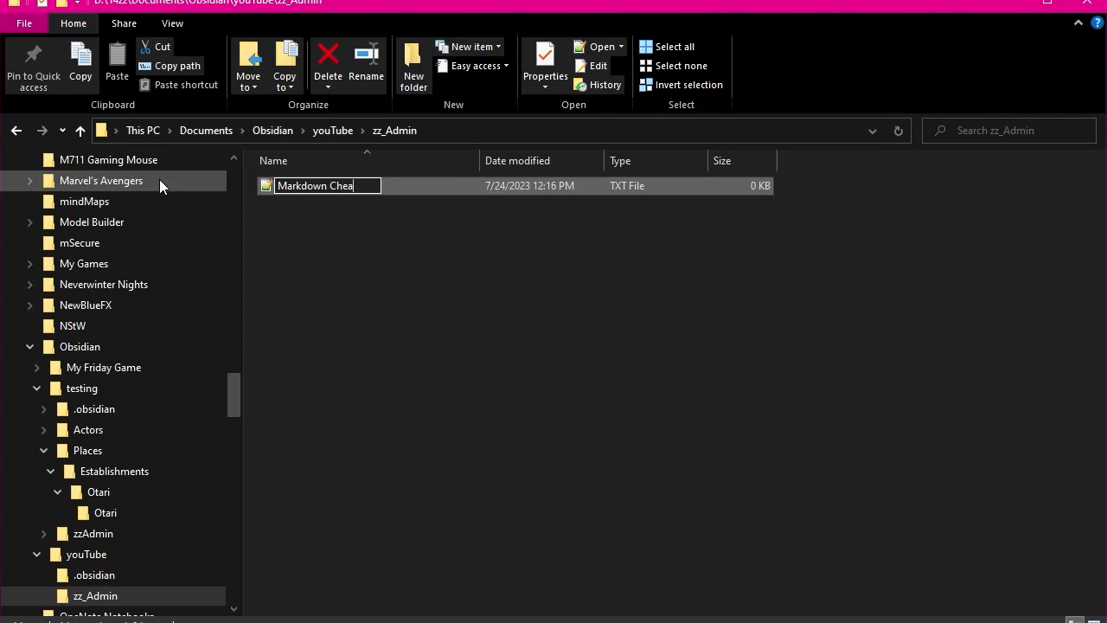
key("BackSpace")
key("BackSpace")
type("Sheet")
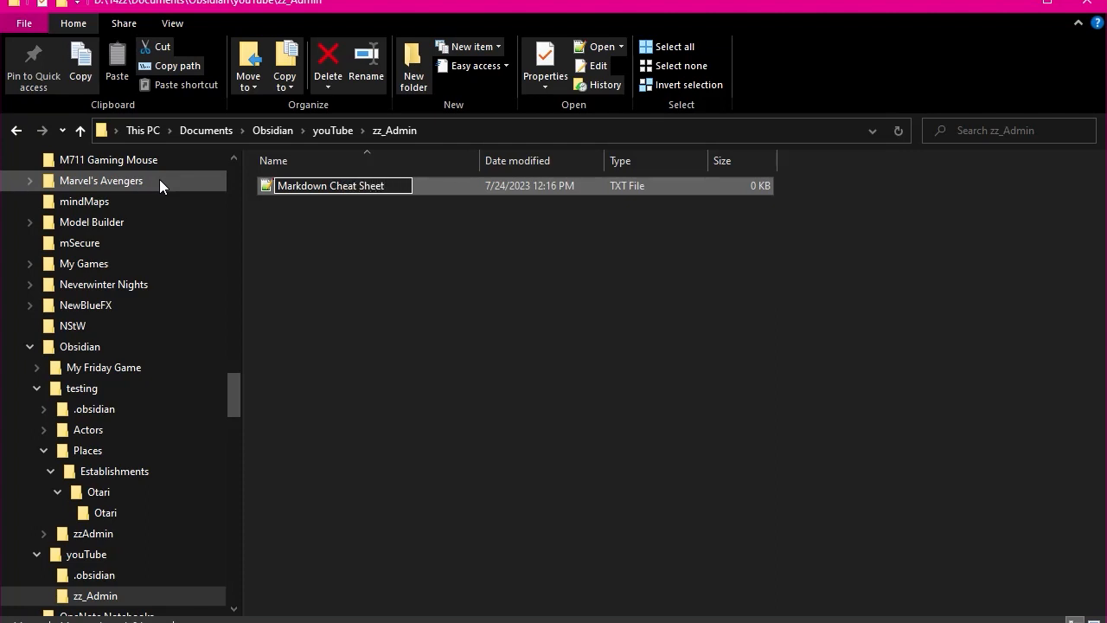
type(".md")
key("Return")
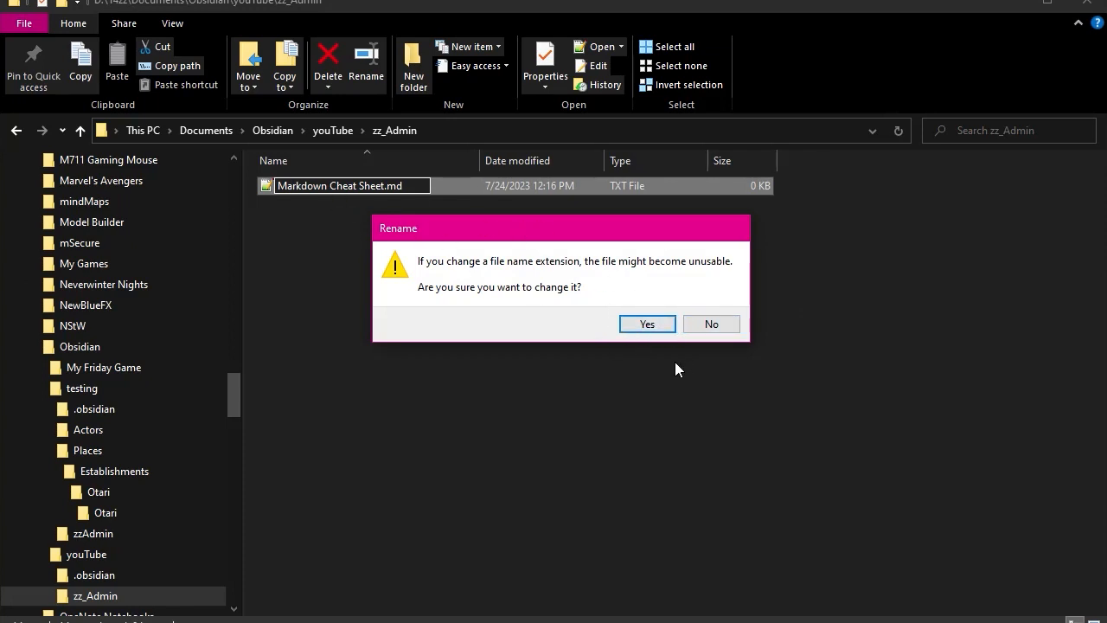
left_click(648, 326)
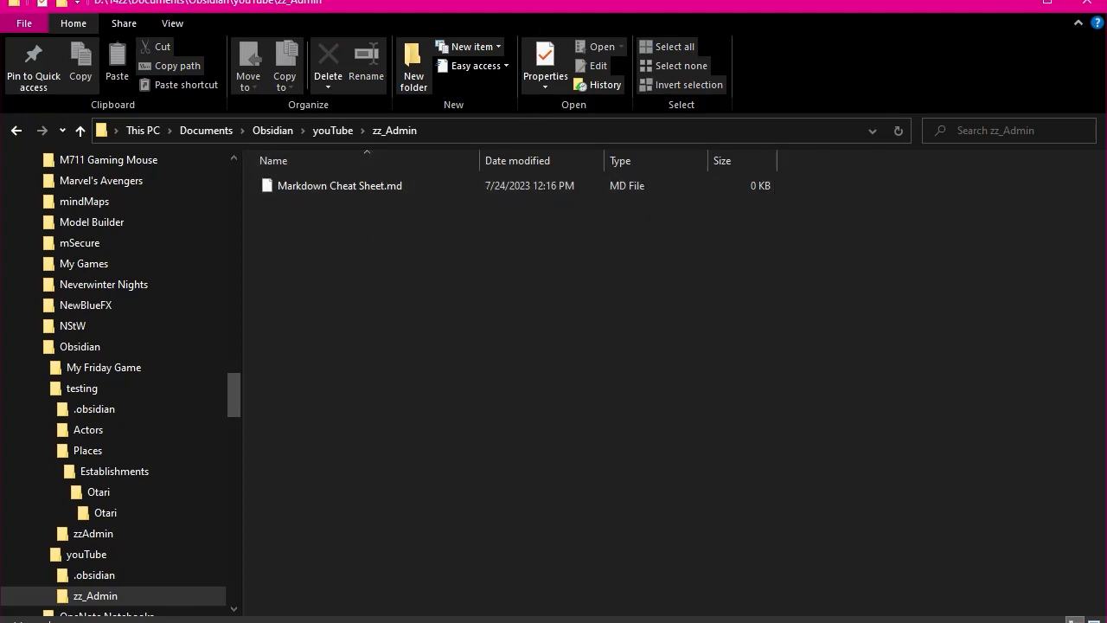
Switch to Obsidian, open the Markdown Cheat Sheet note from the zz_Admin folder, and highlight its title.
key("alt+Tab")
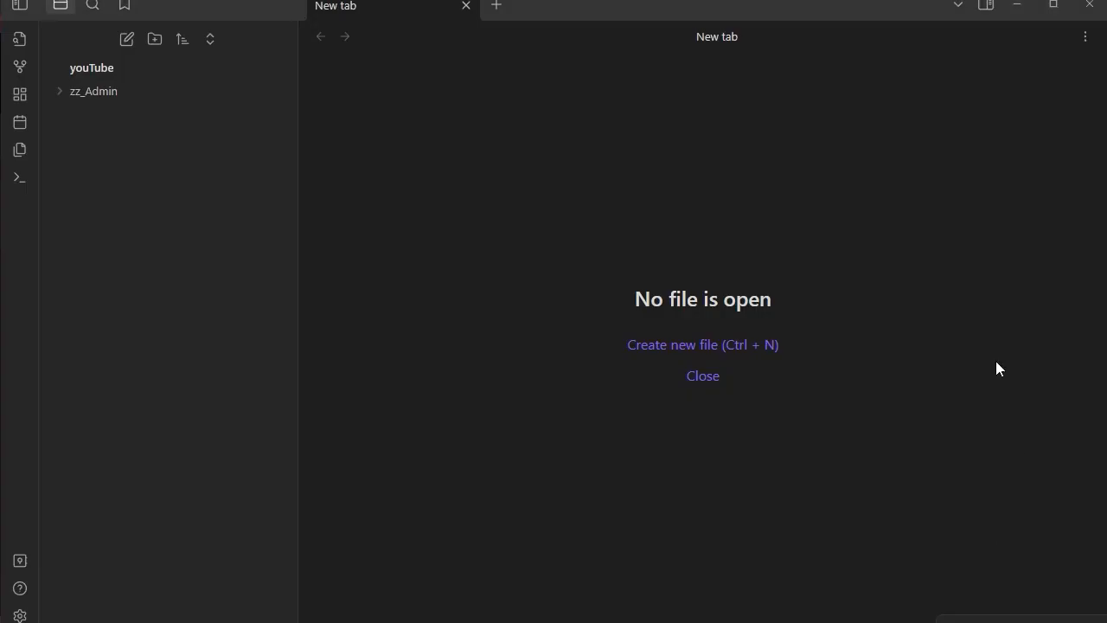
left_click(57, 93)
left_click(102, 113)
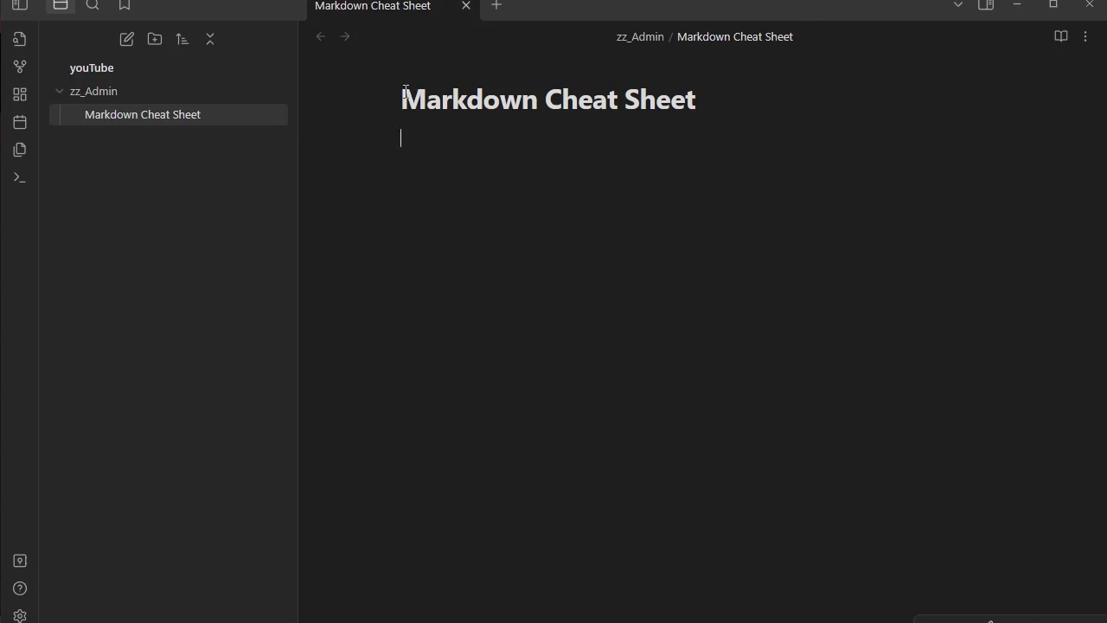
left_click_drag(402, 98, 710, 101)
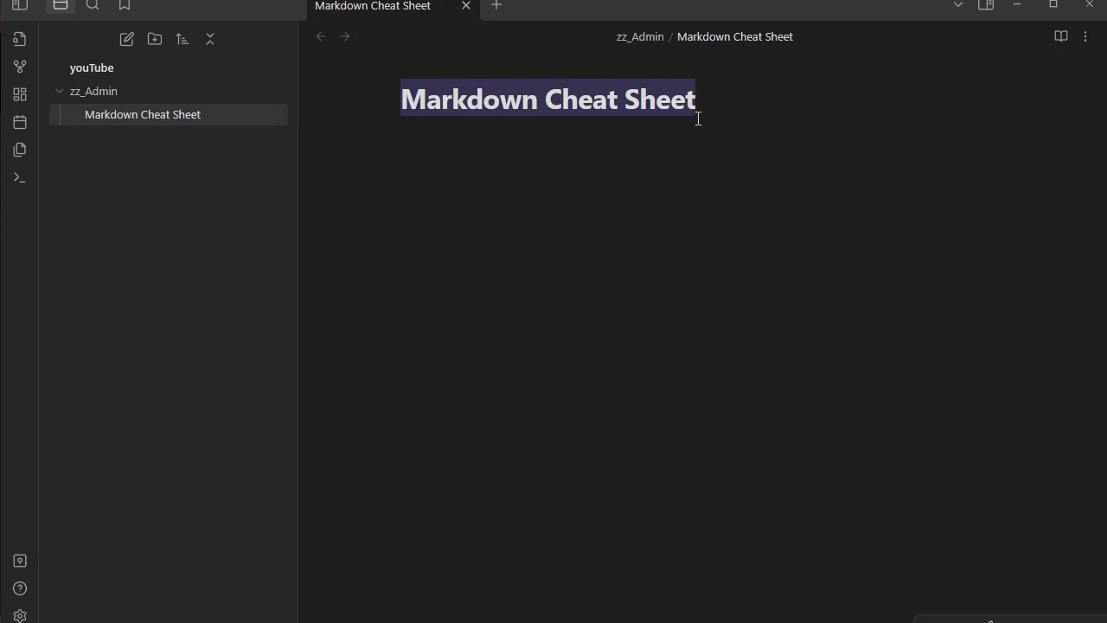
Fill the body of the Markdown Cheat Sheet note with a few lines of random placeholder text.
left_click(417, 132)
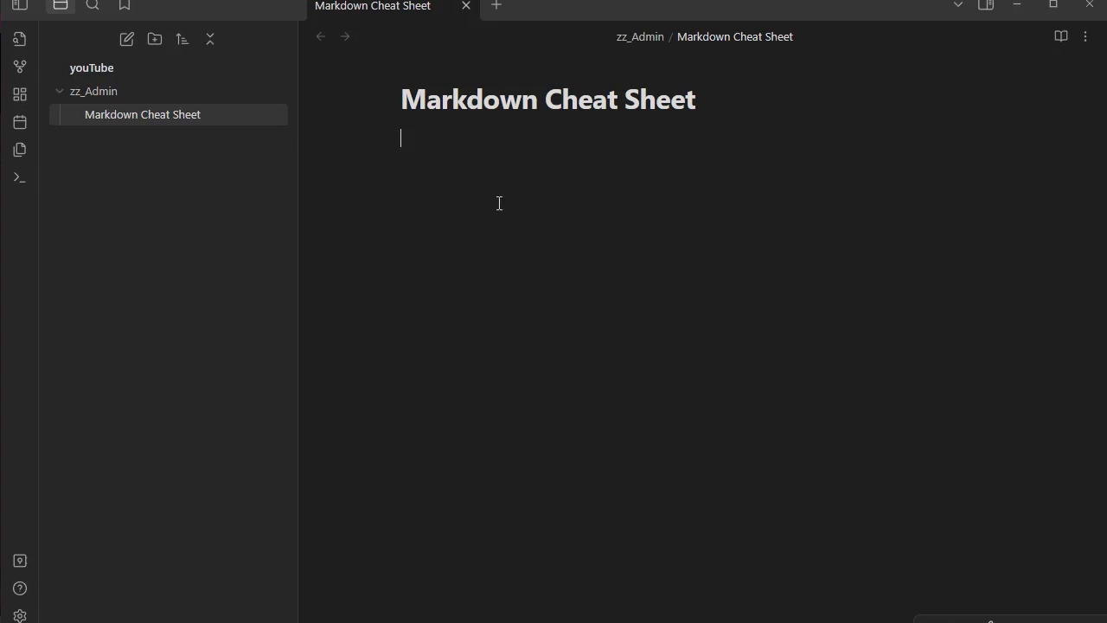
type("asdkljfhkljsadhfklj ahsdkljifhasdklj hj")
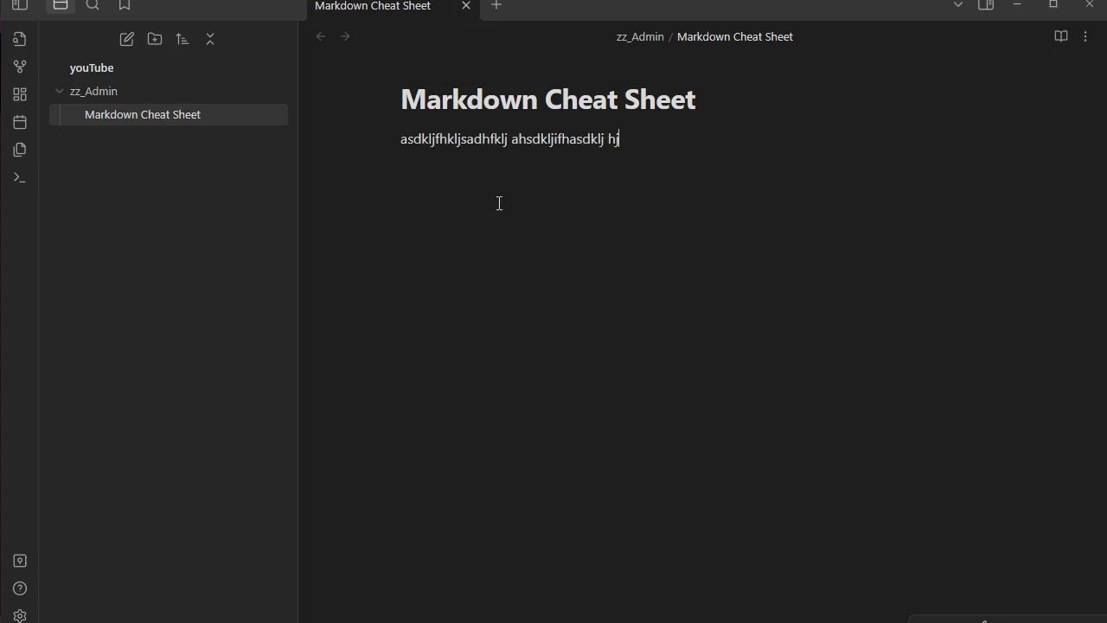
type("fklijsadj fl;ikkjsadl;k fj;saldkjf ;lasdjf ; lksadjf pl;kjasd")
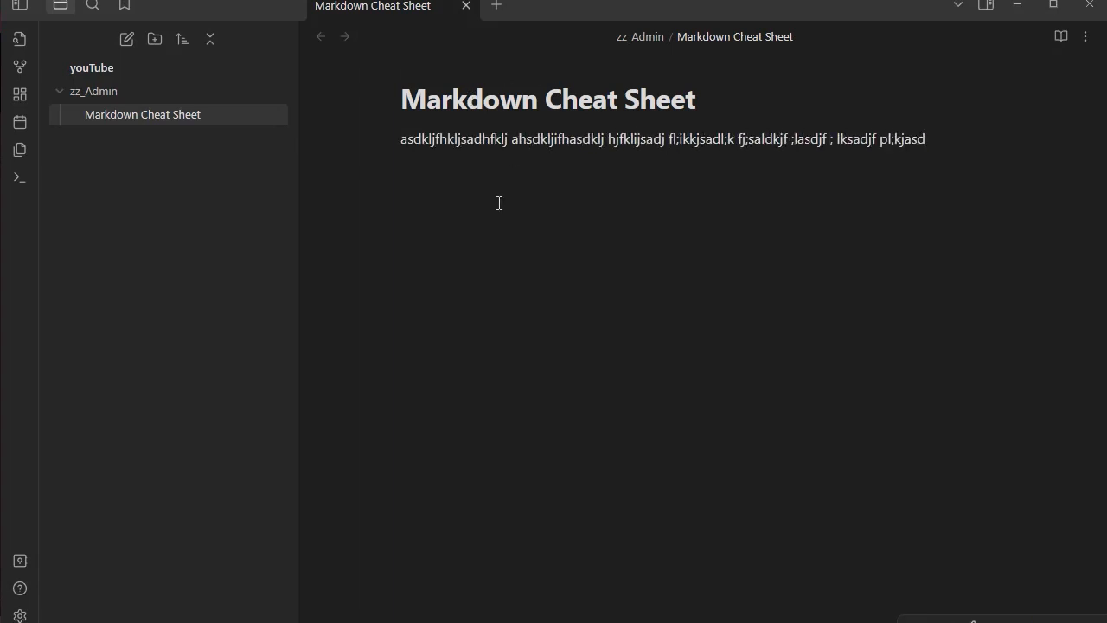
type("f lpijsad ;lf kjsad;lkf j;asldkjf ;lkasdjf ;lksadjf ;lkjasd;lfk")
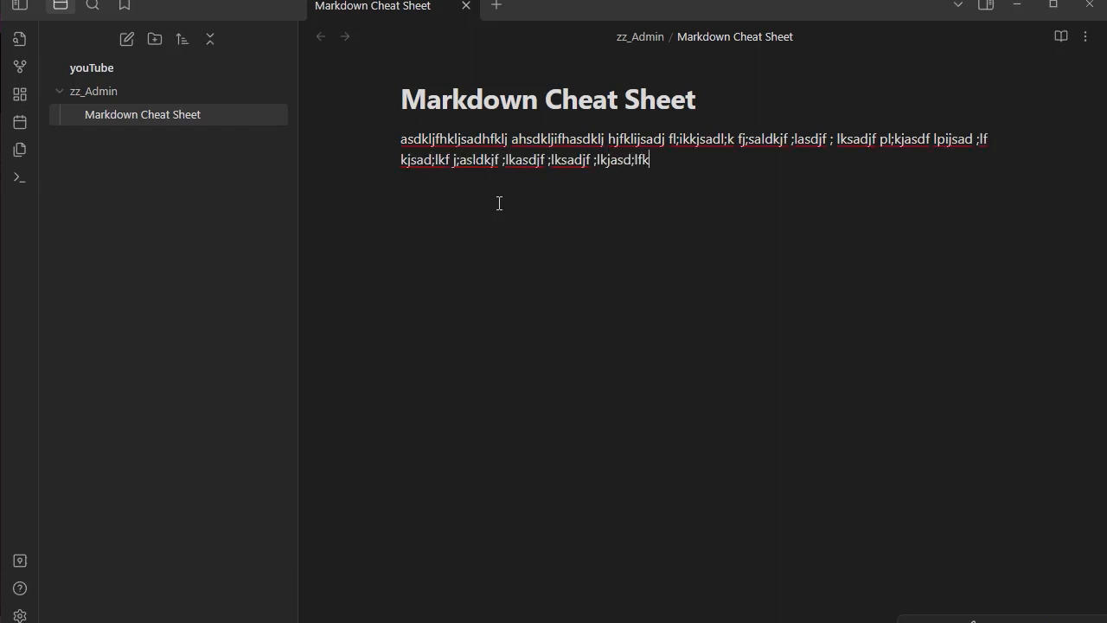
type(" jasd;lk fj;lsadkjf lkasdejf;lkjdsa;lkfjasdl;kjf;lkasdjf")
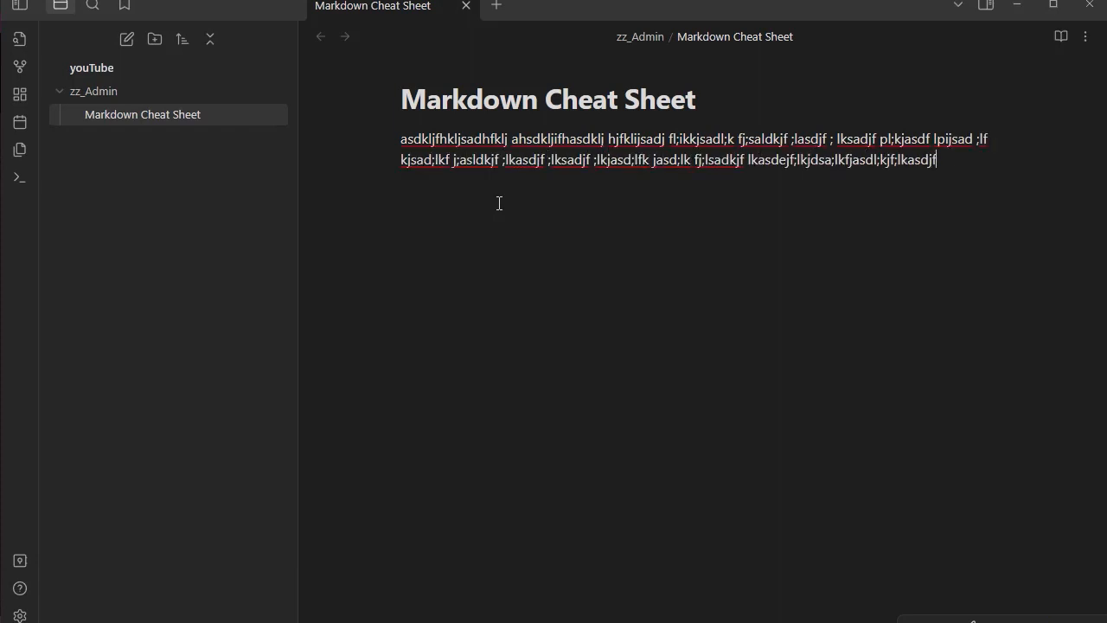
type(";lksdj l;fkj asd lfioj")
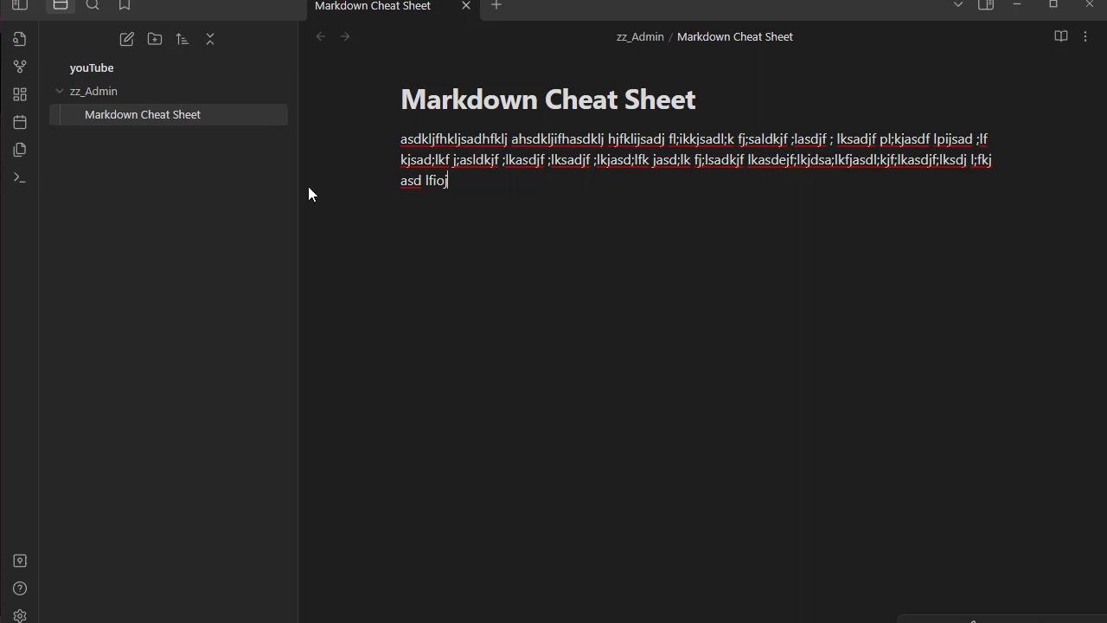
Try out hiding and showing the file explorer sidebar and the backlinks sidebar, leaving both collapsed.
left_click(19, 10)
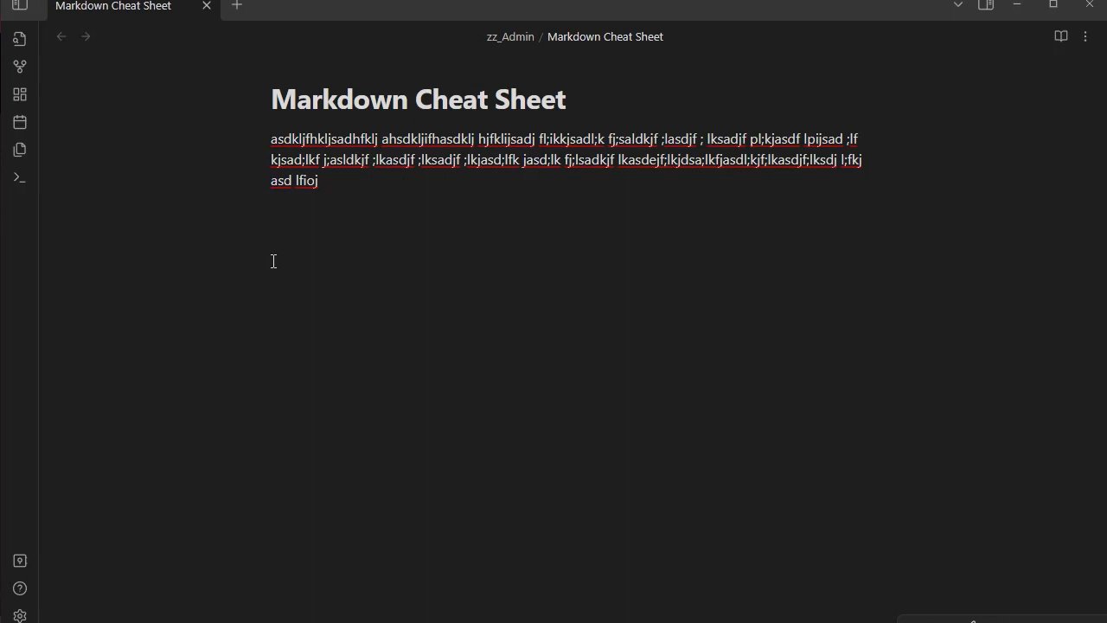
left_click(986, 8)
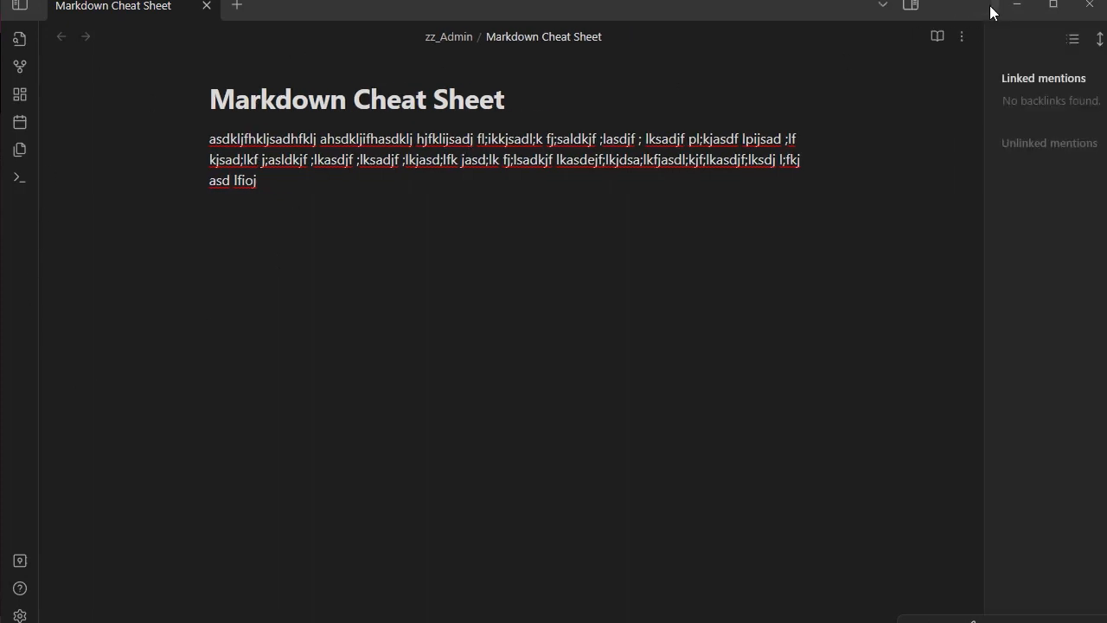
left_click(20, 7)
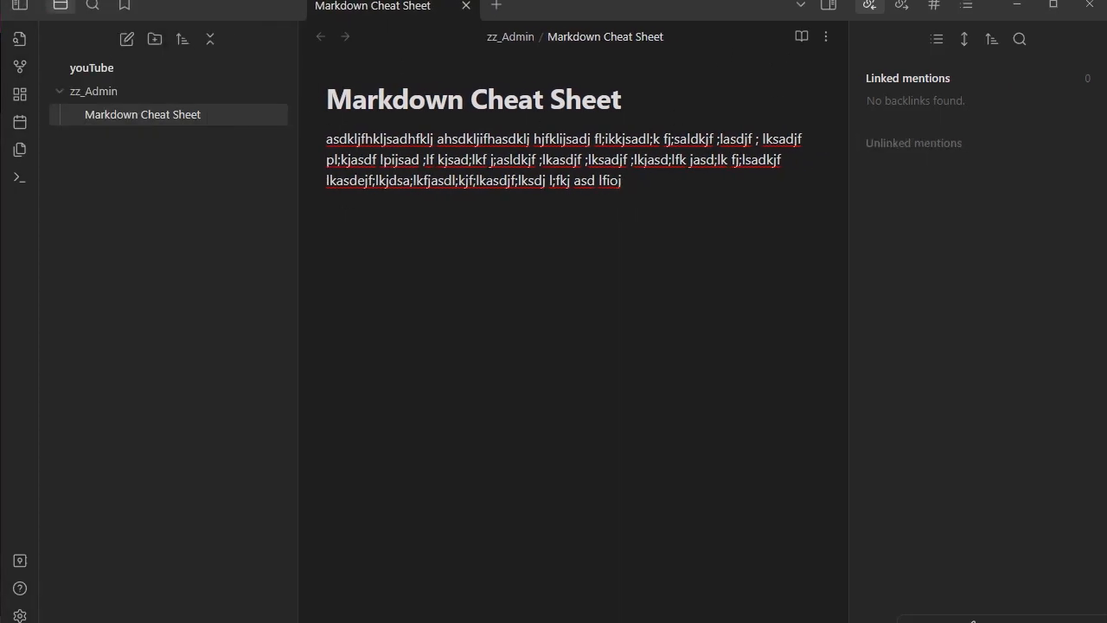
left_click(17, 7)
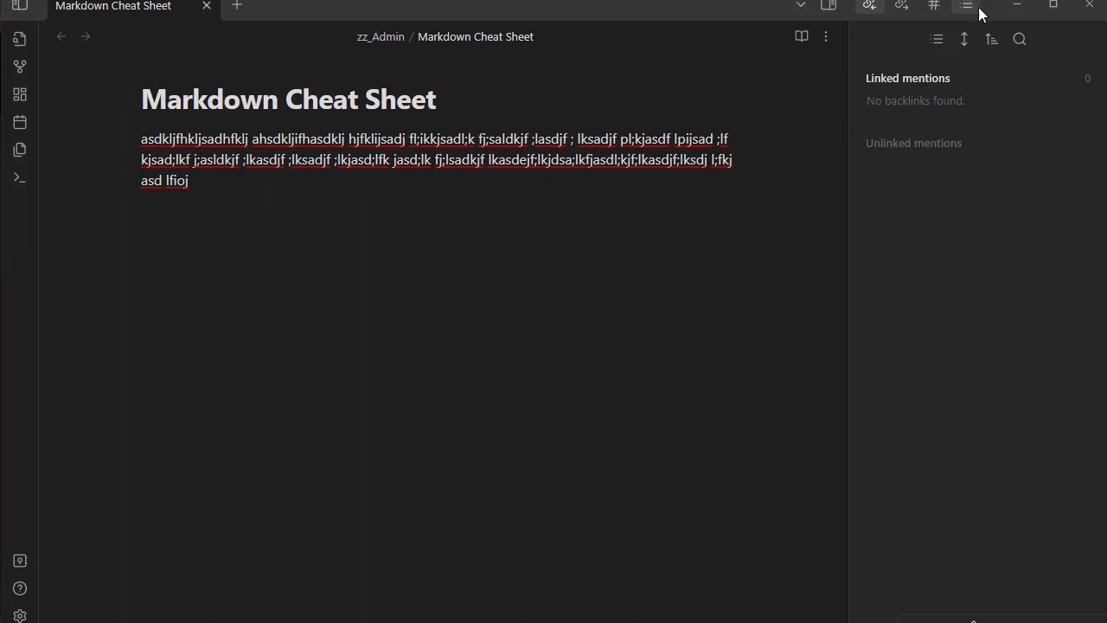
left_click(831, 6)
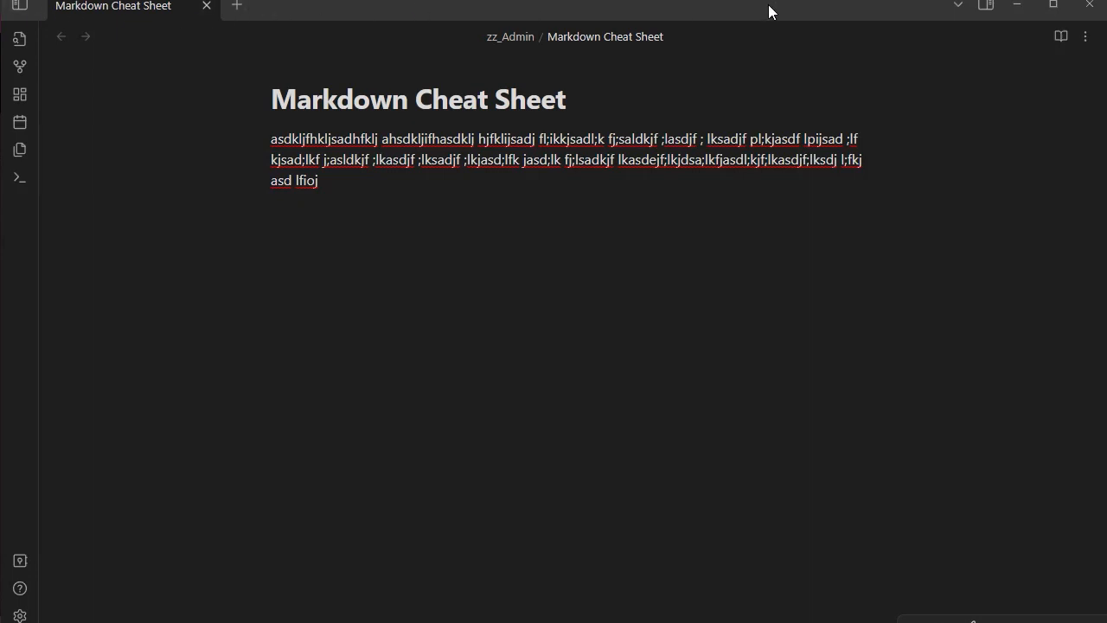
Open an extra empty tab and close it, and expand both the file explorer and backlinks sidebars.
left_click(240, 9)
left_click(378, 5)
left_click(20, 8)
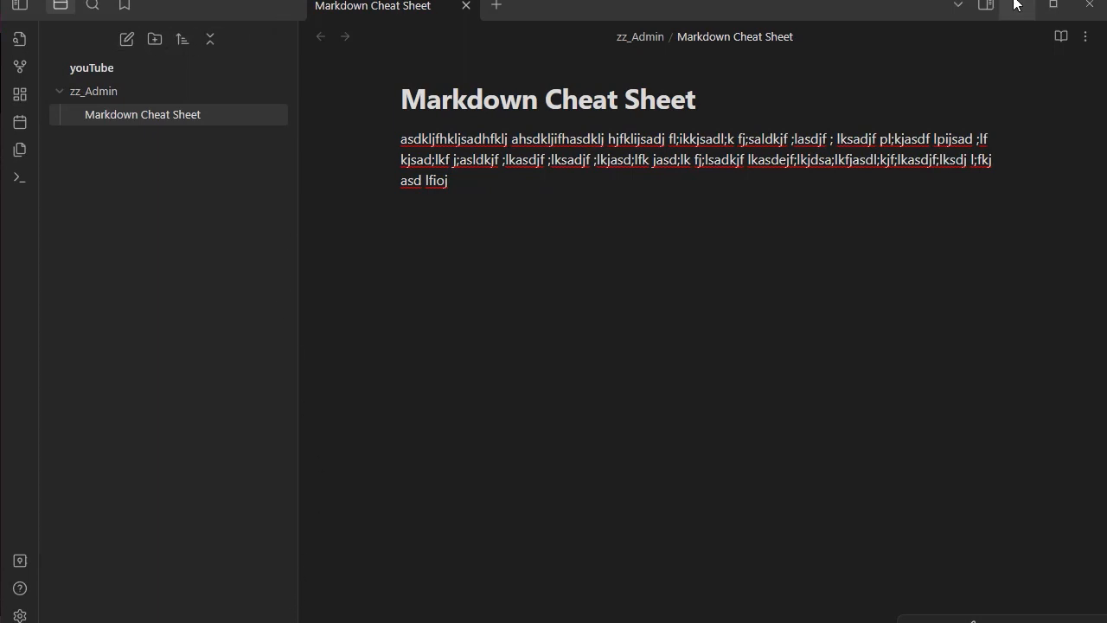
left_click(987, 5)
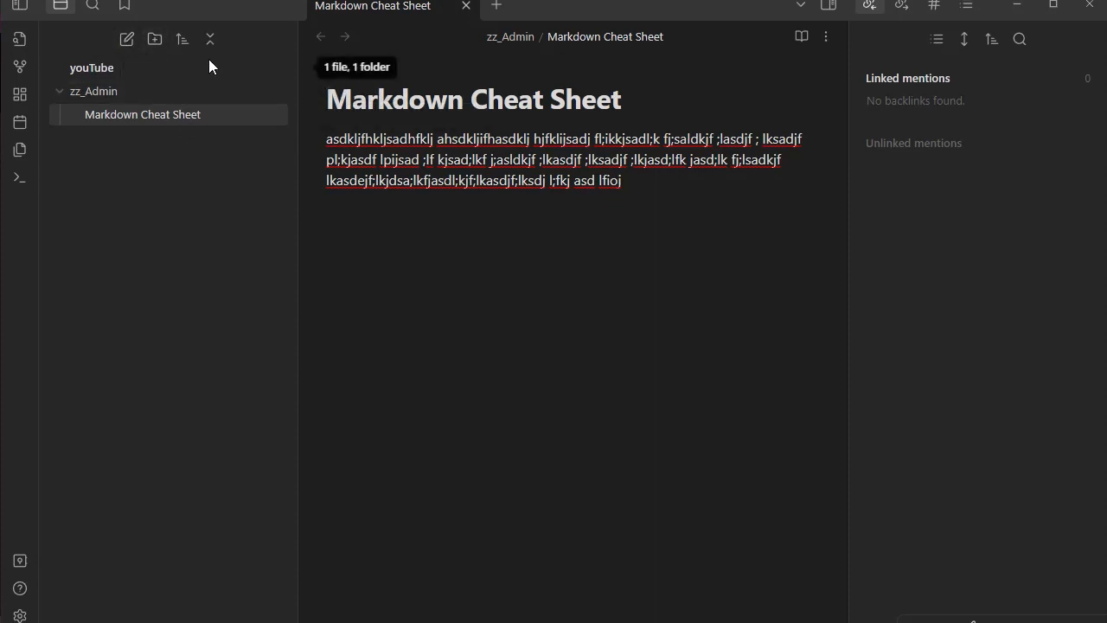
Review the file explorer's sort order options, and collapse and re-expand all folders in the vault.
left_click(182, 38)
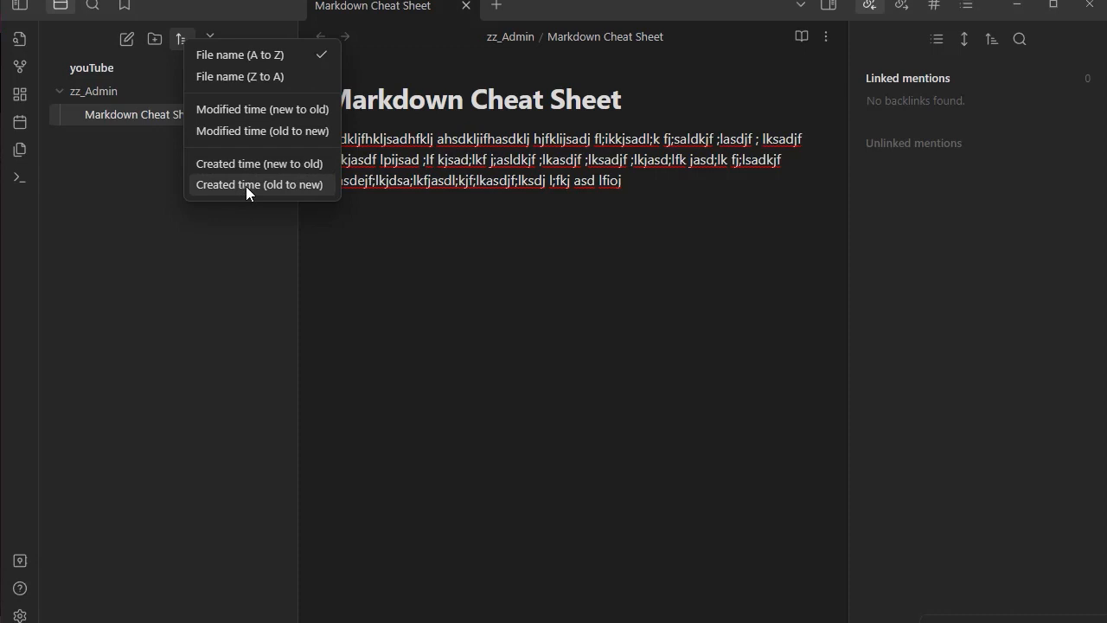
left_click(152, 254)
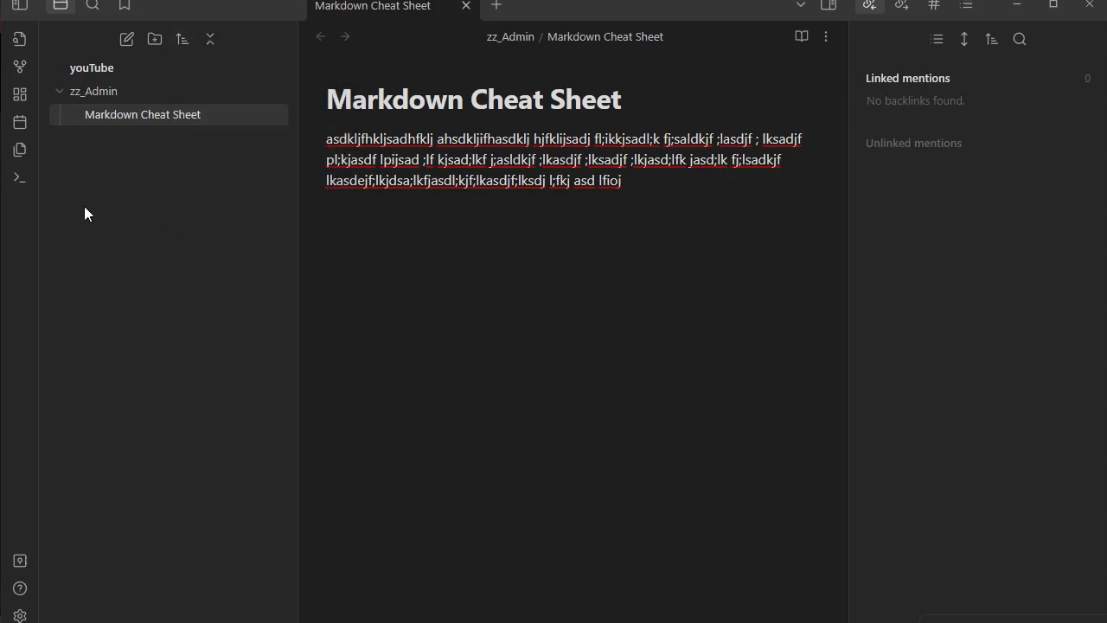
left_click(182, 39)
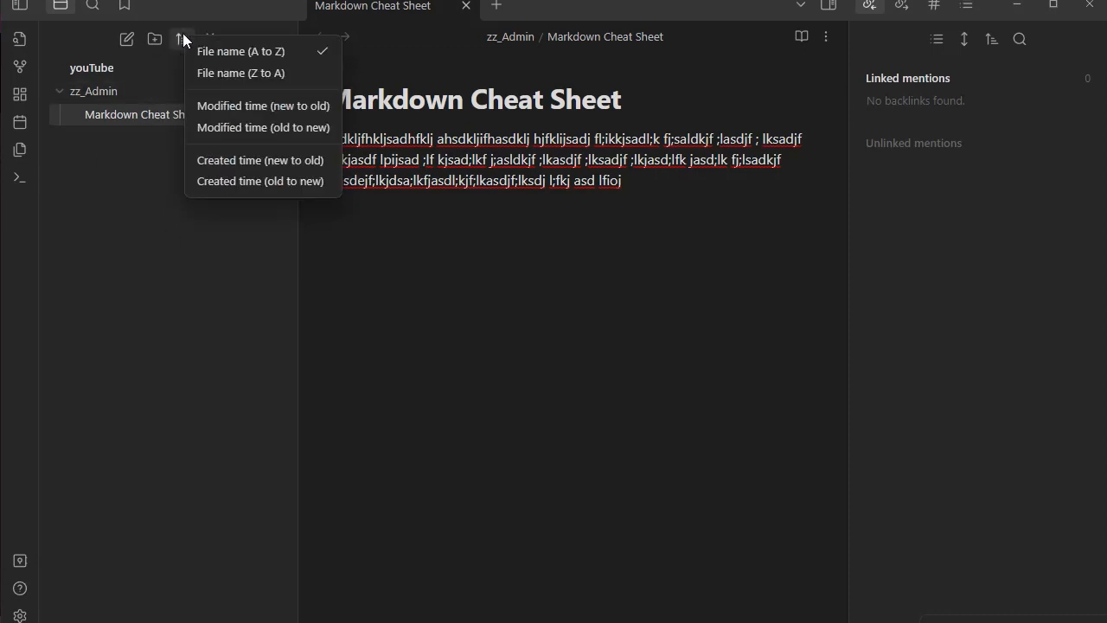
left_click(73, 321)
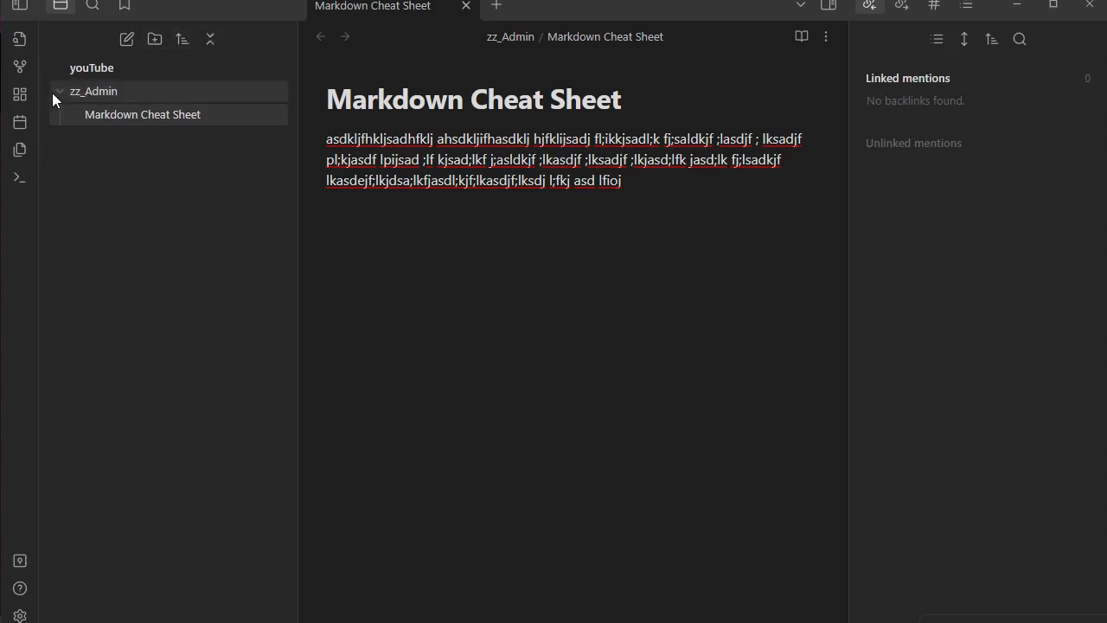
left_click(209, 39)
left_click(211, 39)
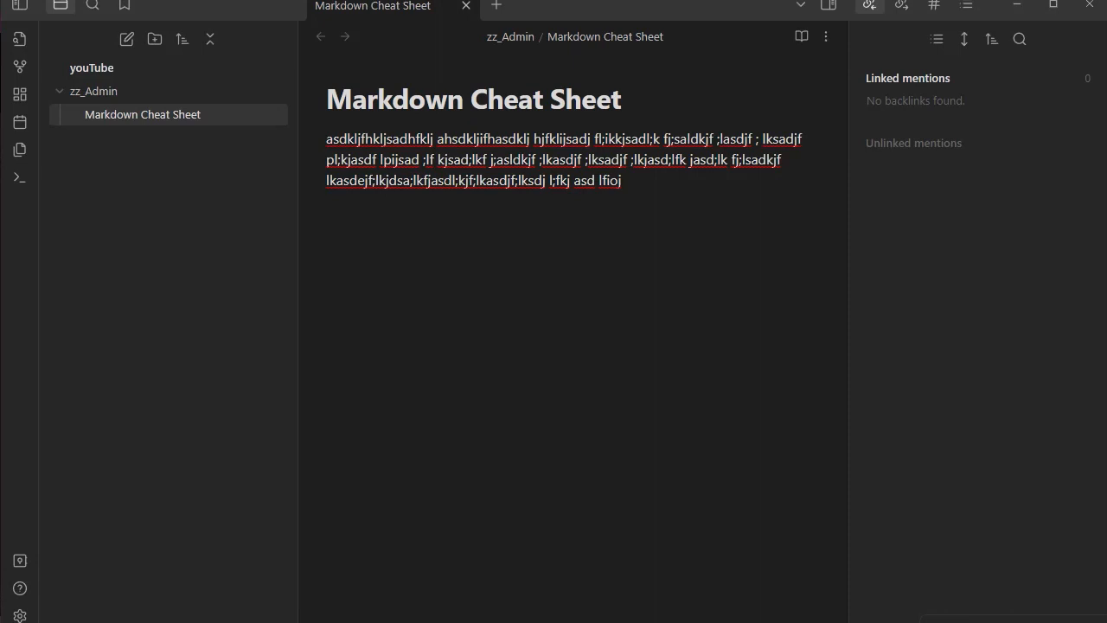
Examine the vault search, including its search operators, case matching and result display settings.
left_click(92, 6)
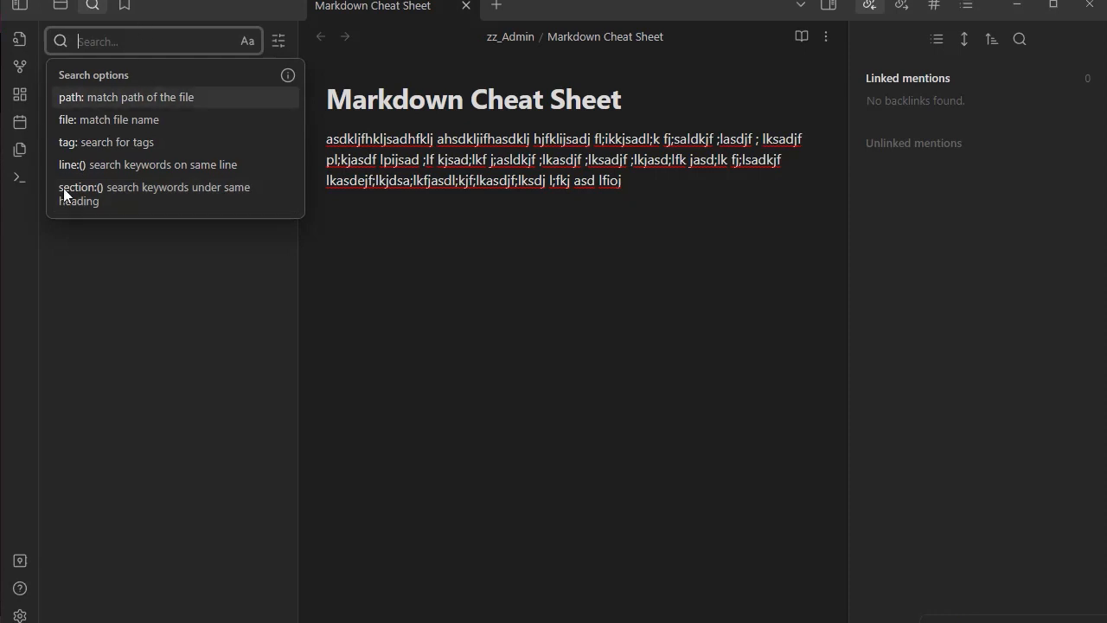
left_click(139, 313)
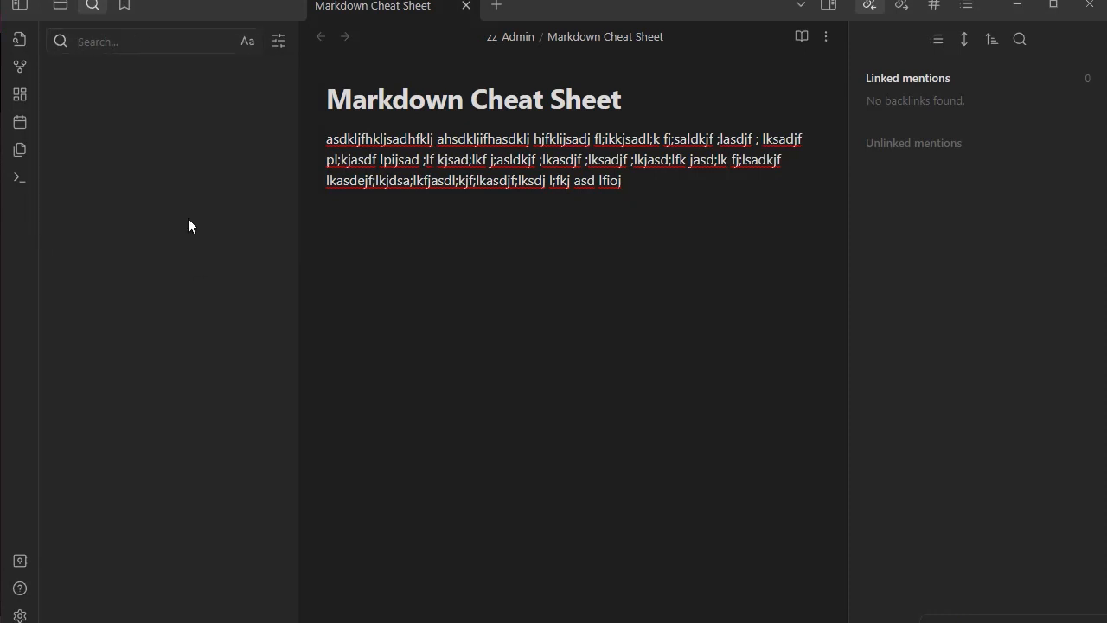
left_click(248, 41)
left_click(246, 42)
left_click(280, 43)
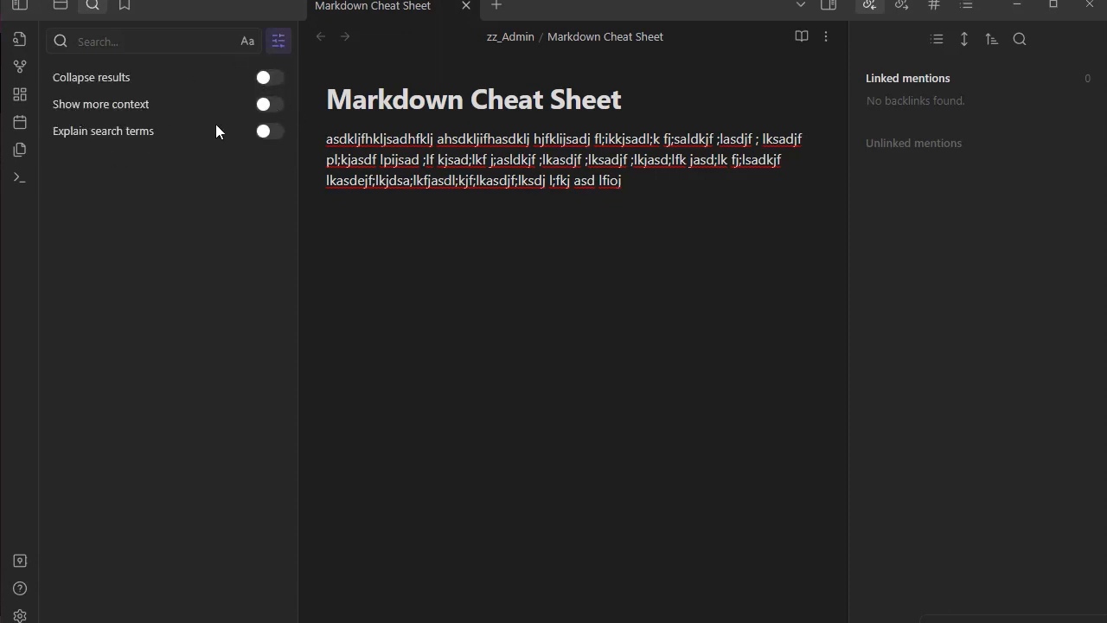
left_click(277, 45)
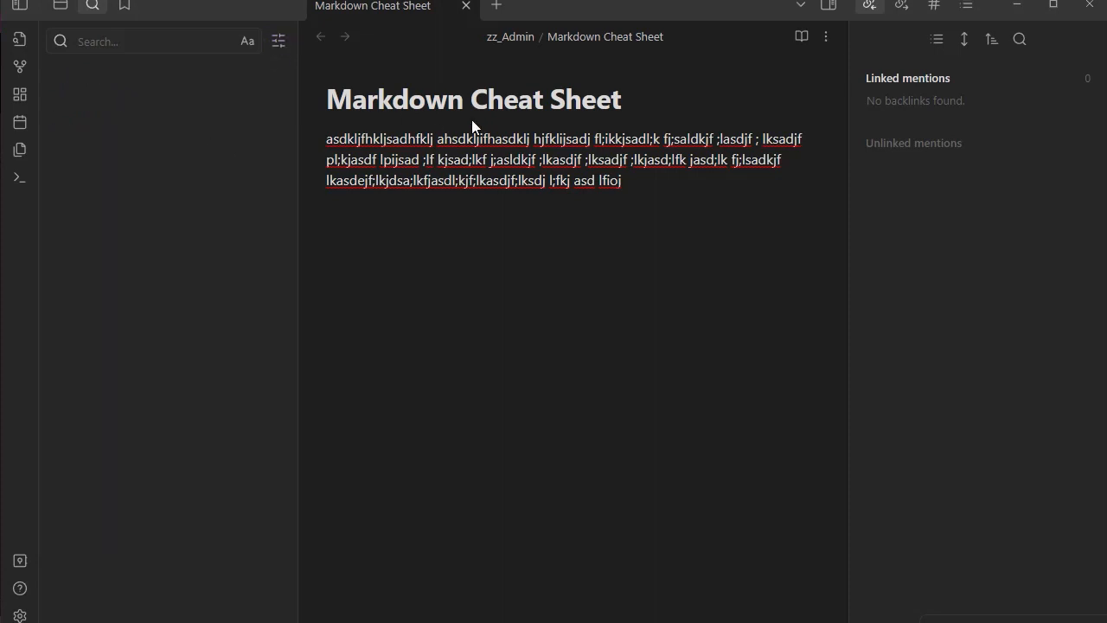
View the vault's bookmarks, hide that sidebar, and show the outgoing links of the Markdown Cheat Sheet note.
left_click(126, 7)
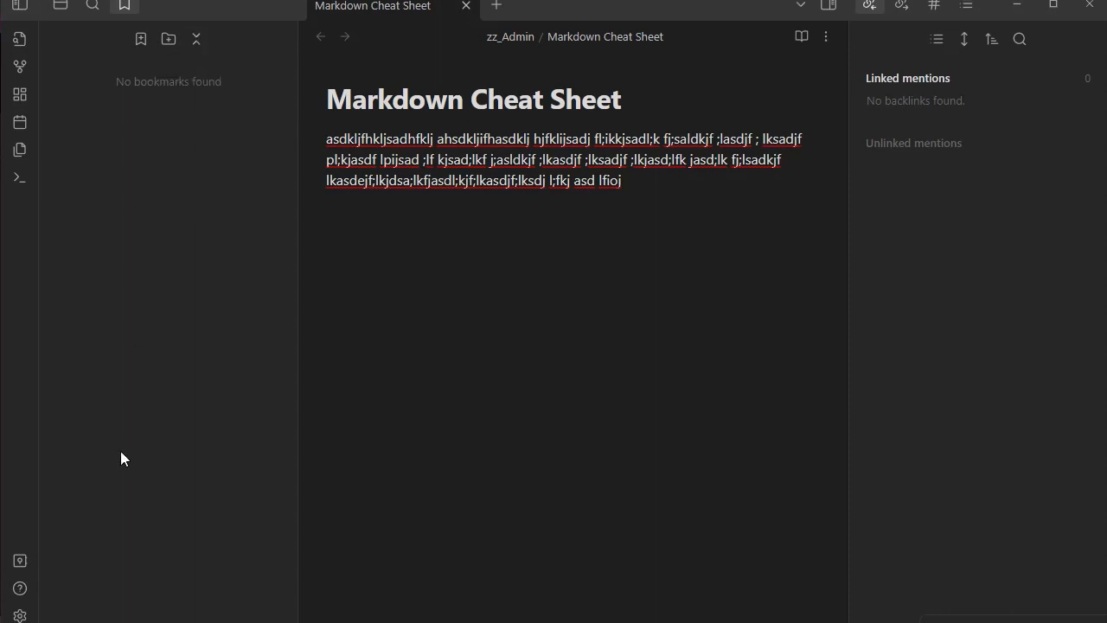
left_click(18, 6)
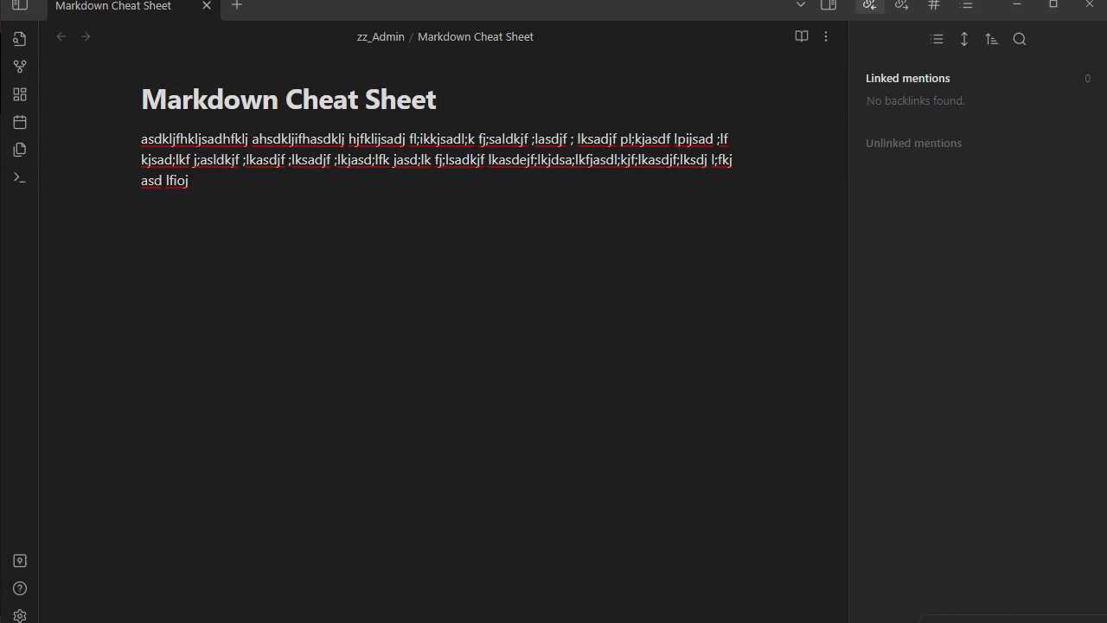
left_click(900, 6)
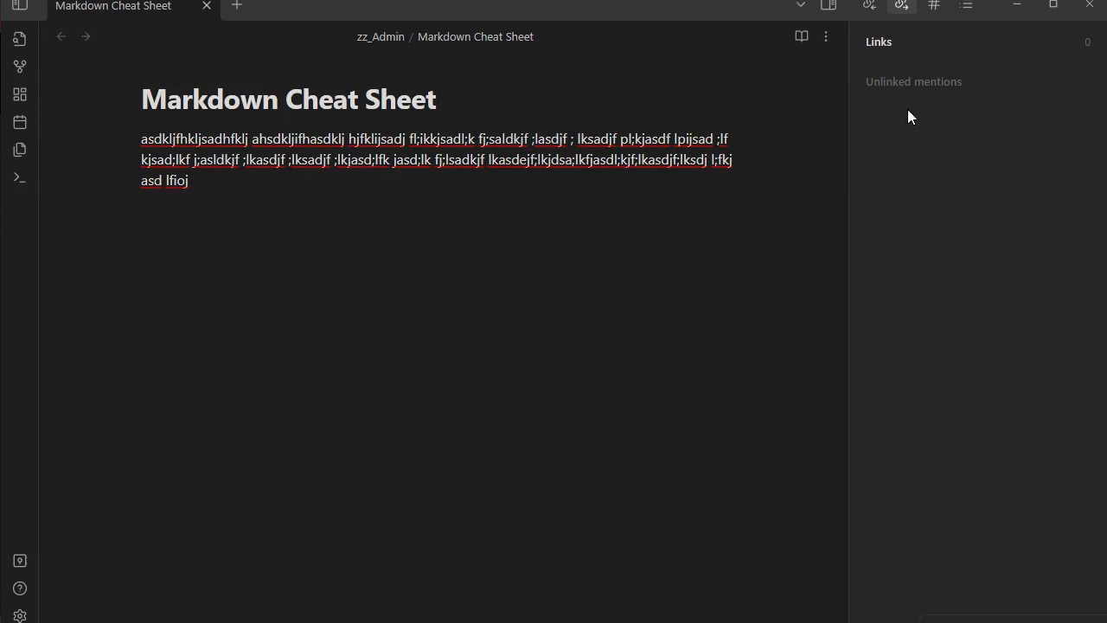
View the vault's tags and the note's outline, hide that sidebar, and review the tab list options.
left_click(935, 6)
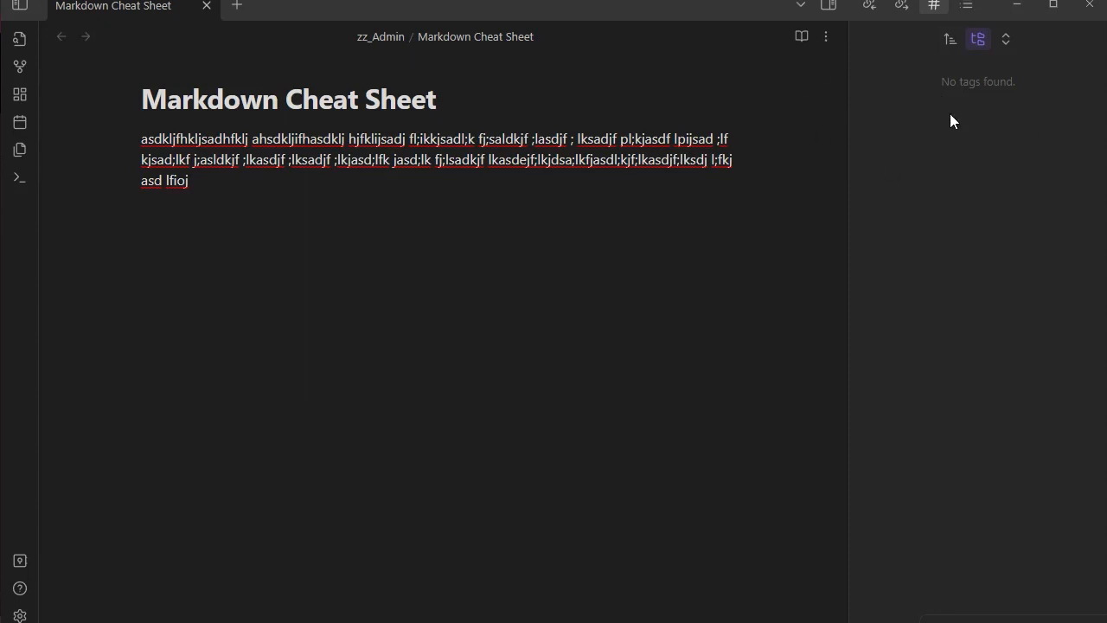
left_click(967, 7)
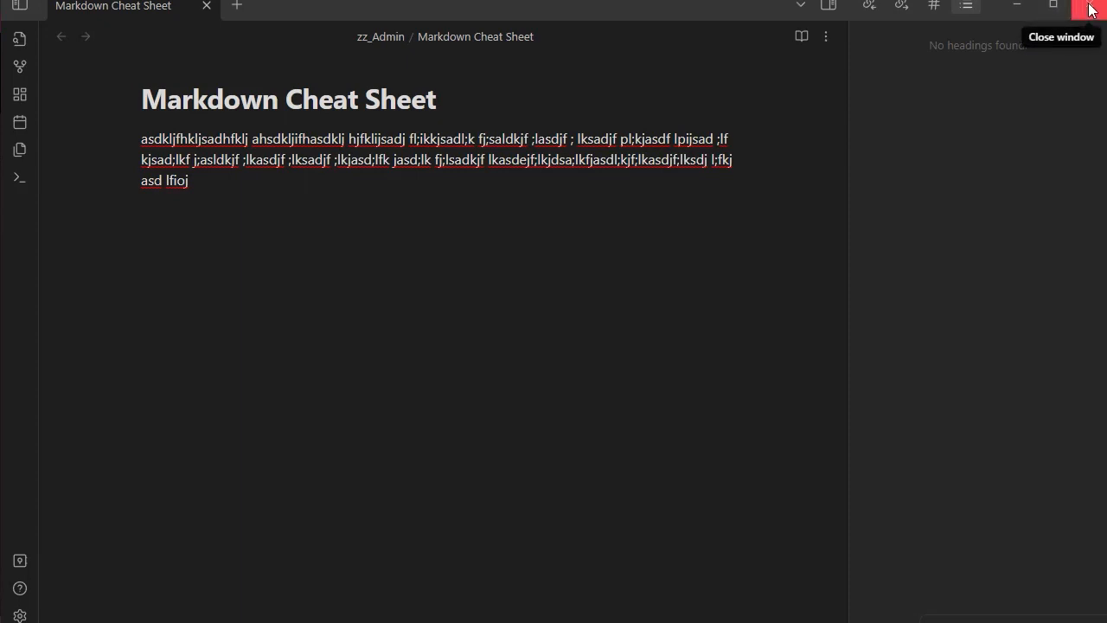
left_click(830, 6)
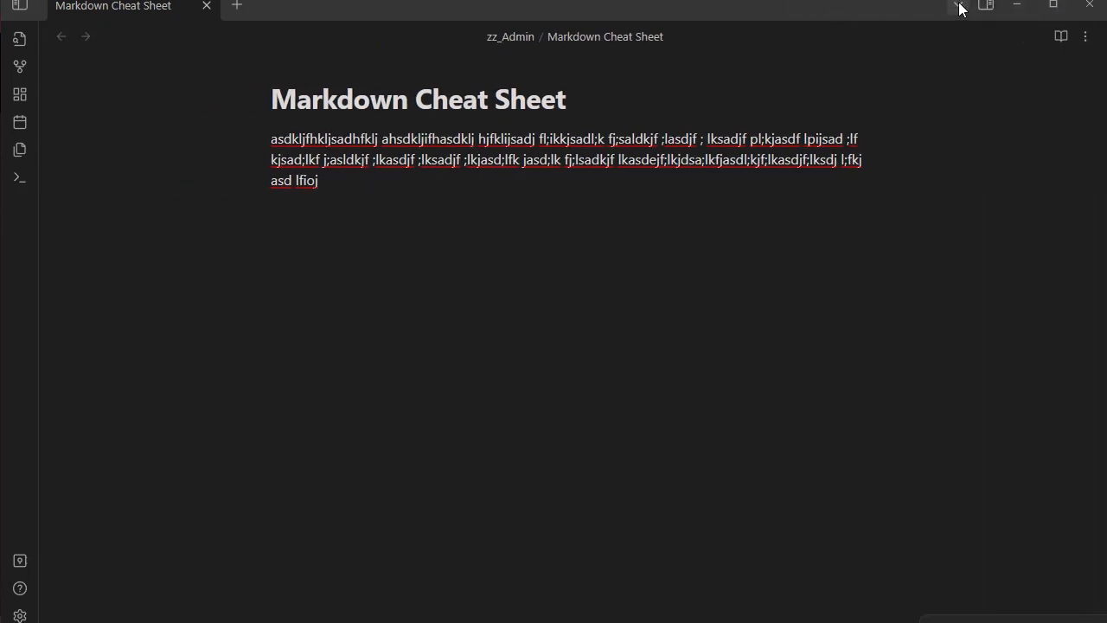
left_click(959, 7)
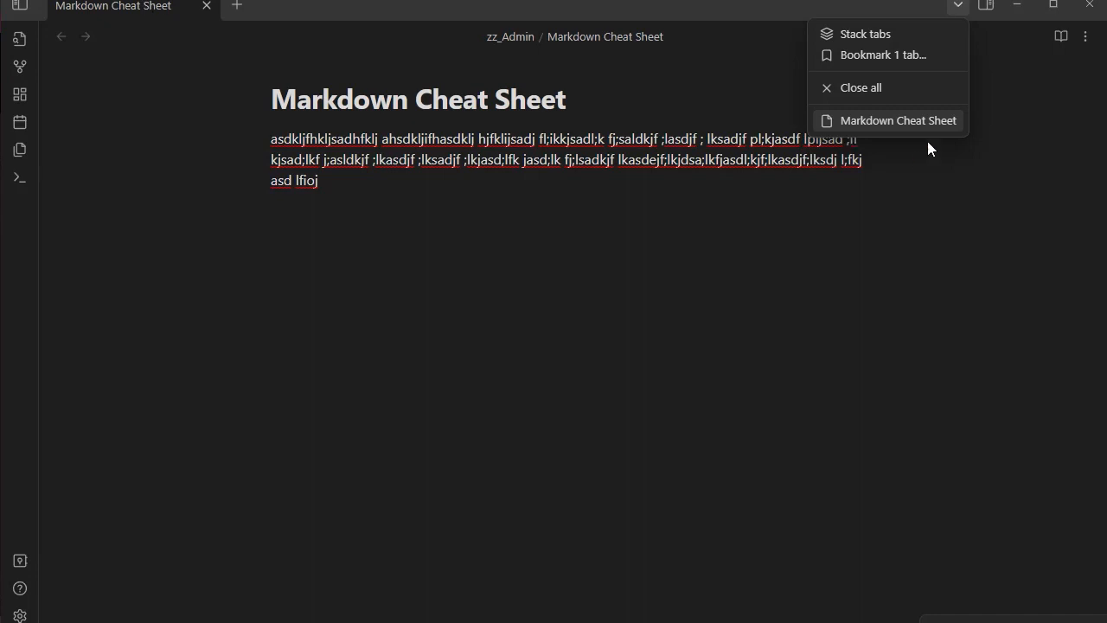
left_click(960, 7)
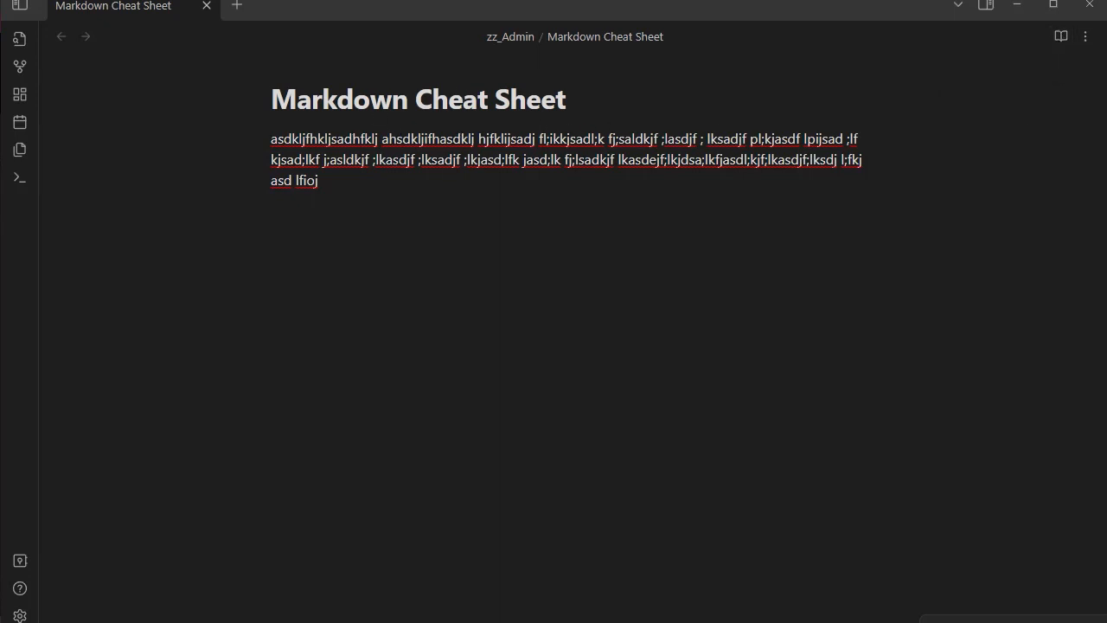
Preview the Markdown Cheat Sheet note in reading view, return to editing, and append "saarqwaer fr sd f sdf" to its text.
left_click(1063, 37)
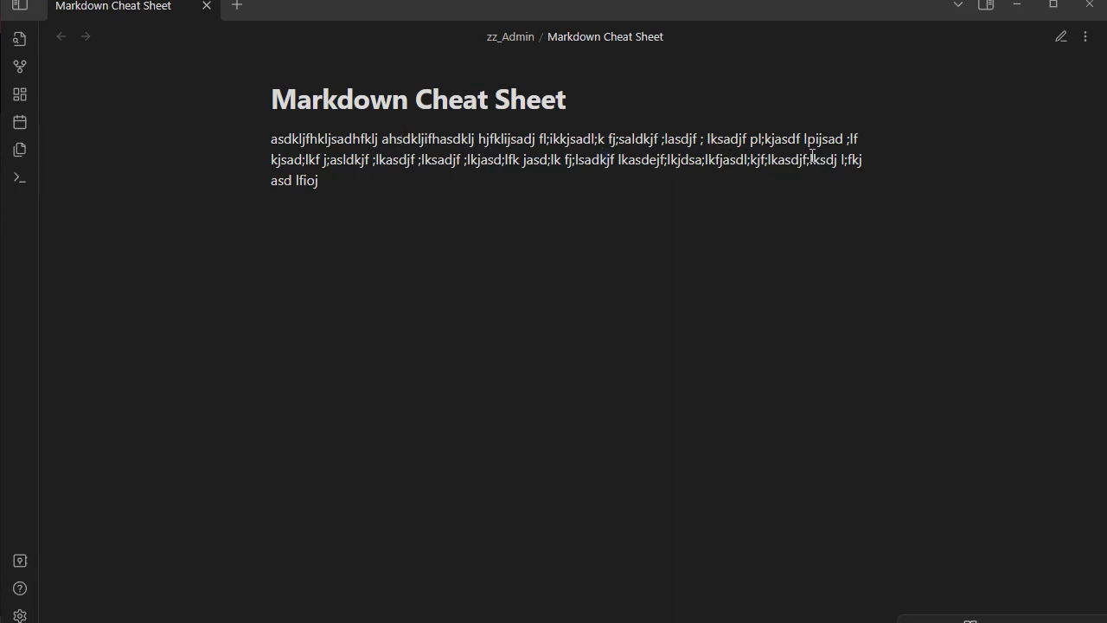
left_click_drag(826, 159, 635, 165)
left_click_drag(508, 140, 794, 163)
left_click(1060, 36)
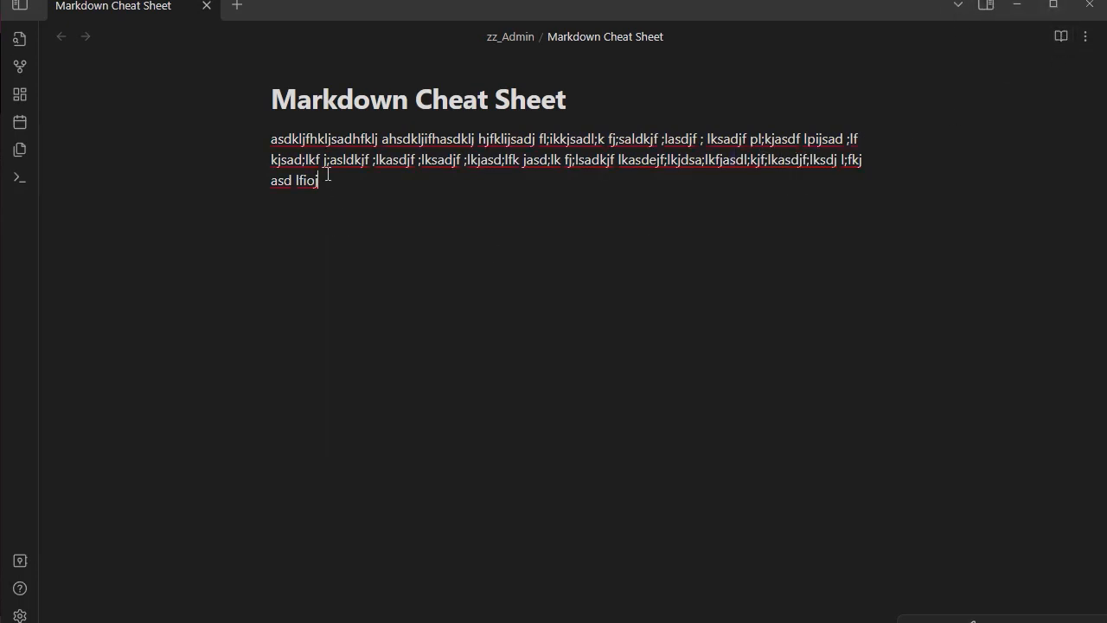
type("saarqwaer  fr sd f sdf")
Review the note's additional options and the quick switcher for finding or creating notes, dismissing both without choosing anything.
left_click(1086, 36)
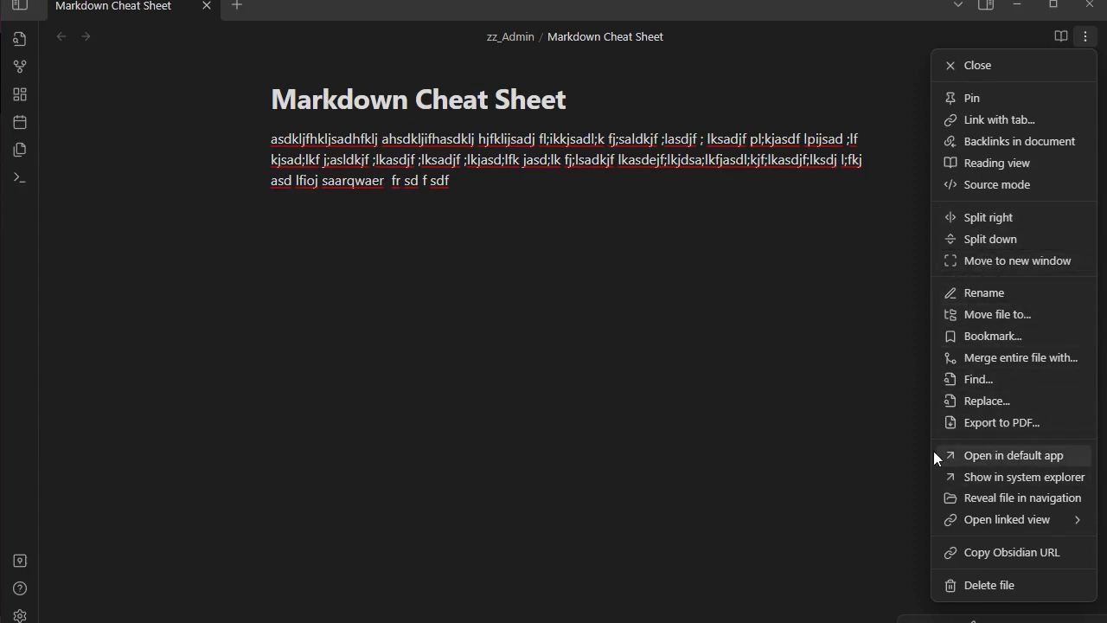
left_click(672, 403)
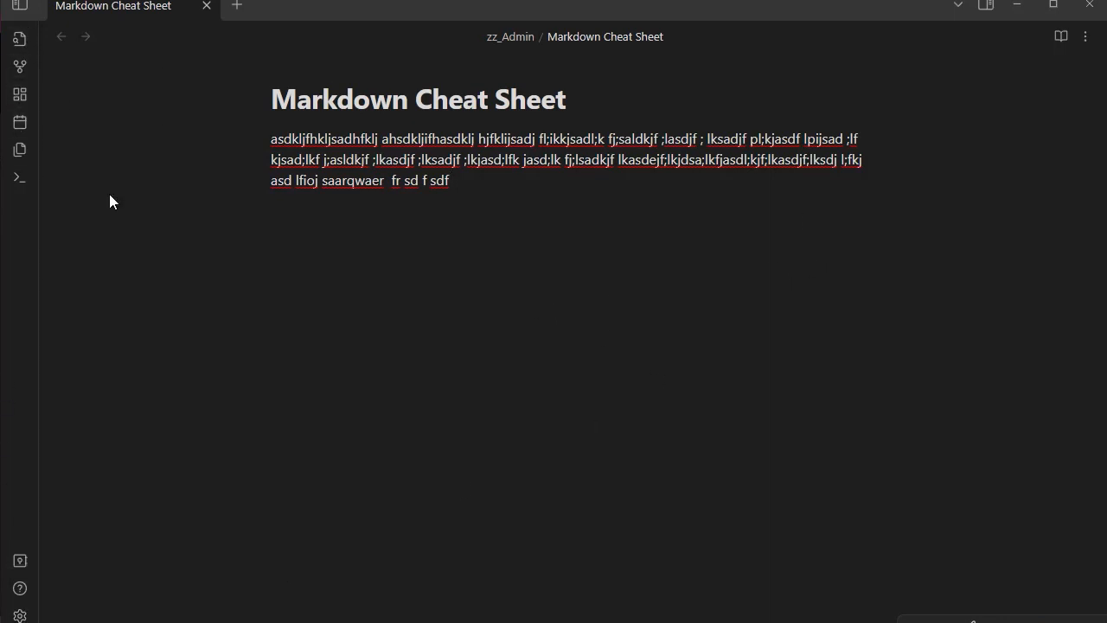
left_click(21, 45)
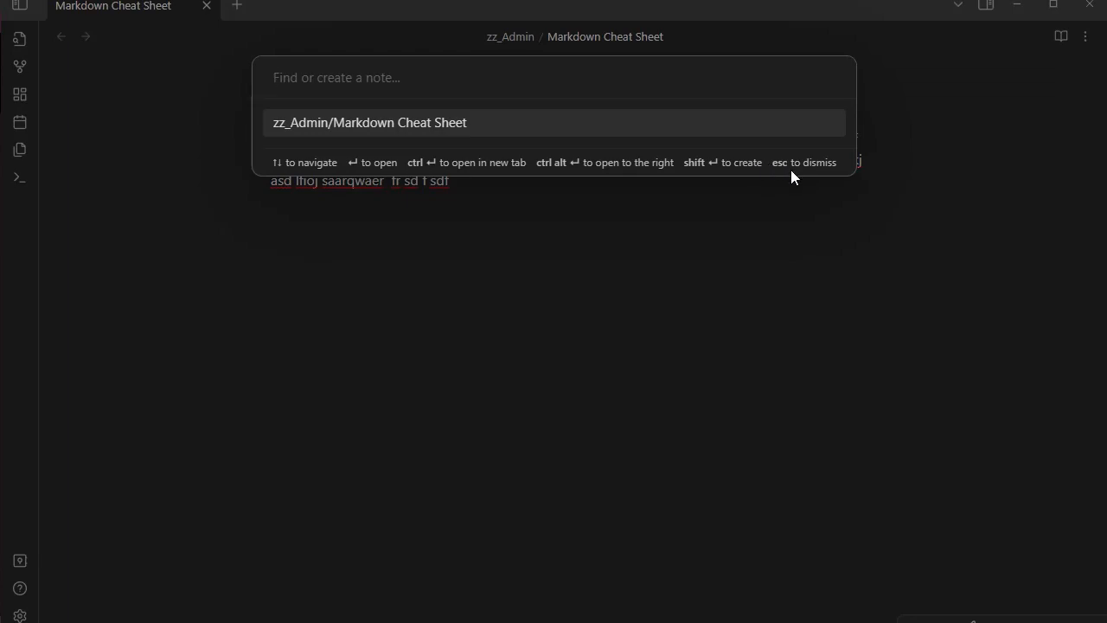
left_click(764, 375)
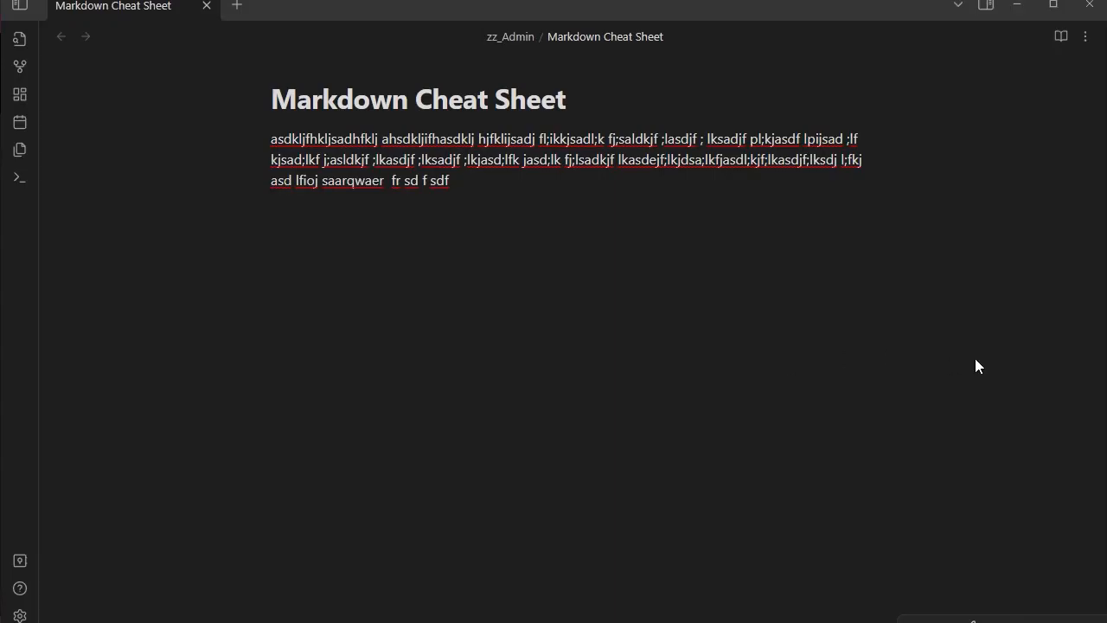
Open the graph view of the vault and expand the filters in its settings.
left_click(23, 69)
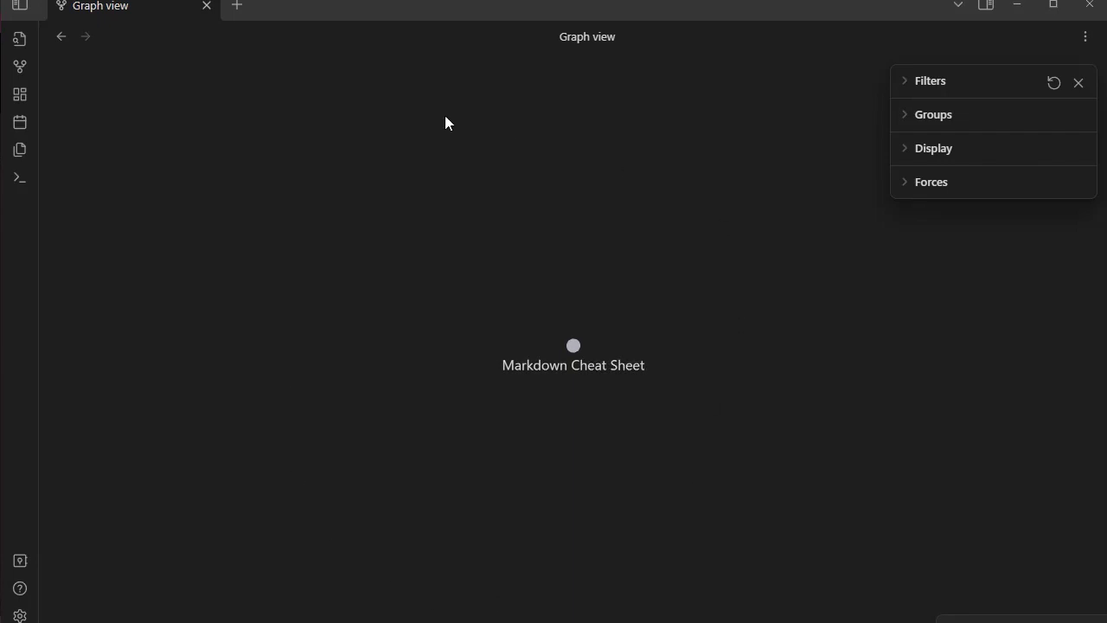
left_click(1079, 84)
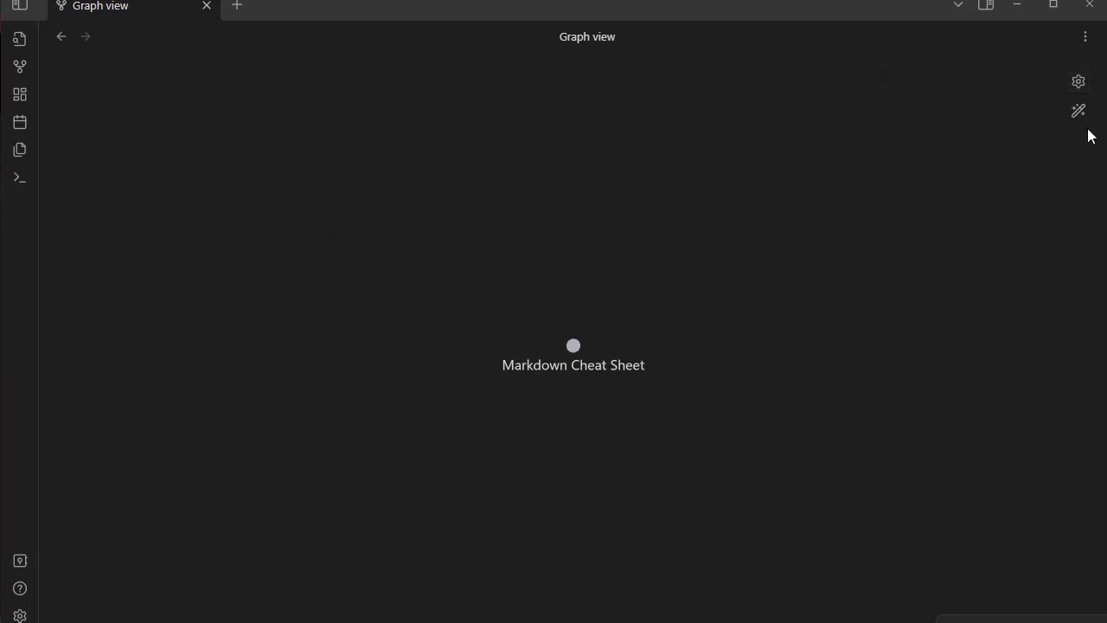
left_click(1079, 82)
left_click(912, 81)
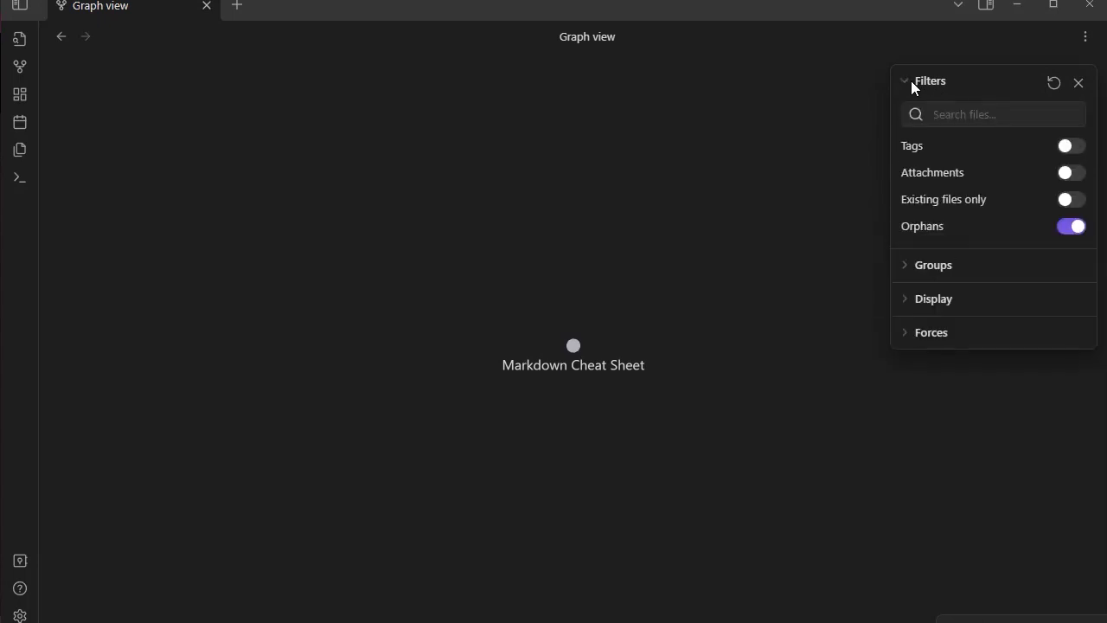
Toggle the graph's Tags, Attachments, Existing files only and Orphans filters and restore each to its original state.
left_click(1071, 148)
left_click(1072, 148)
left_click(1071, 173)
left_click(1071, 173)
left_click(1070, 201)
left_click(1081, 199)
left_click(1076, 228)
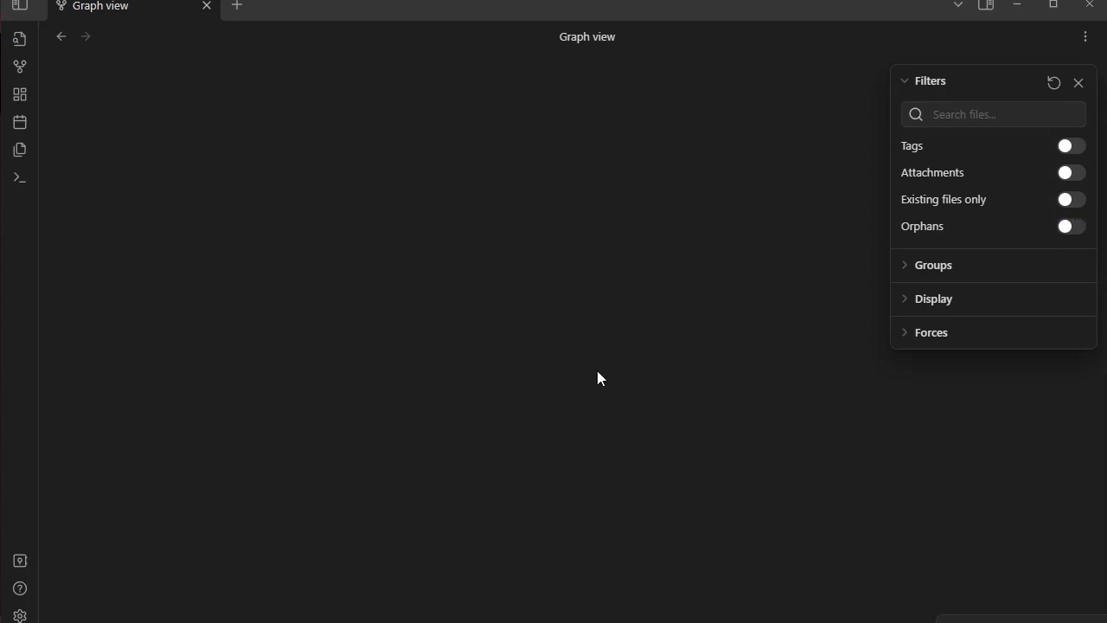
left_click(1070, 227)
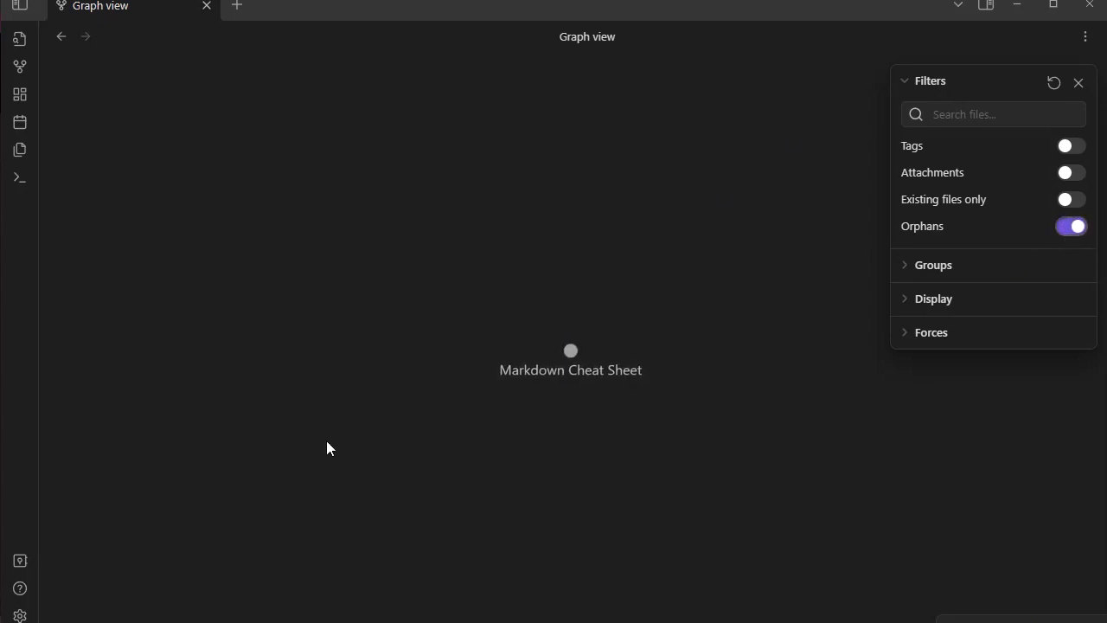
Examine the graph view's Groups, Display and Forces settings, and close the graph settings.
left_click(952, 271)
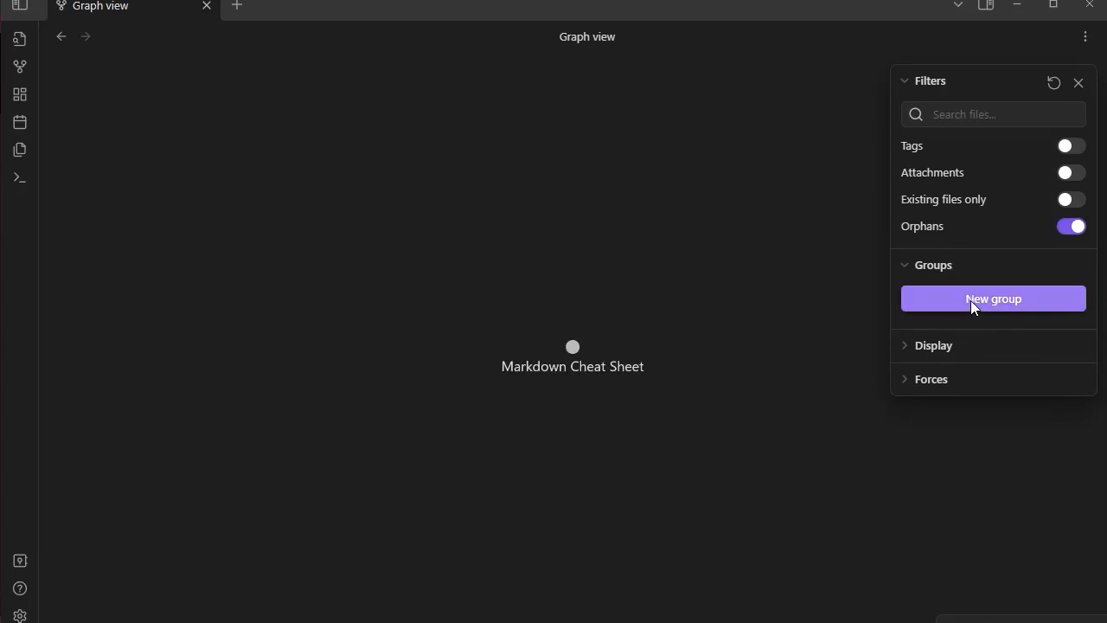
left_click(932, 343)
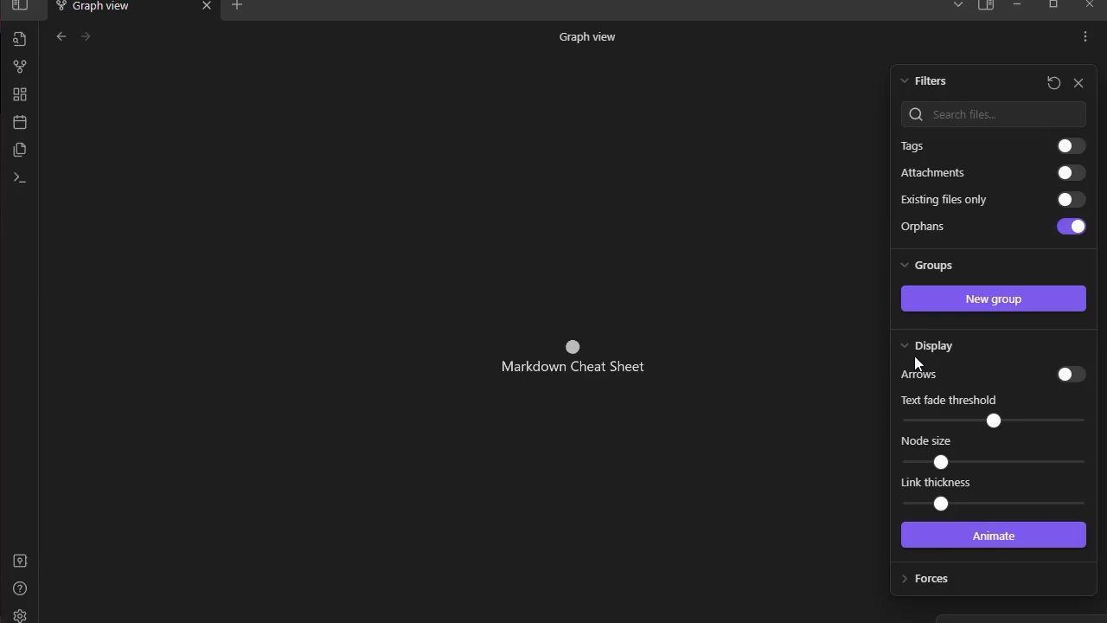
left_click(931, 580)
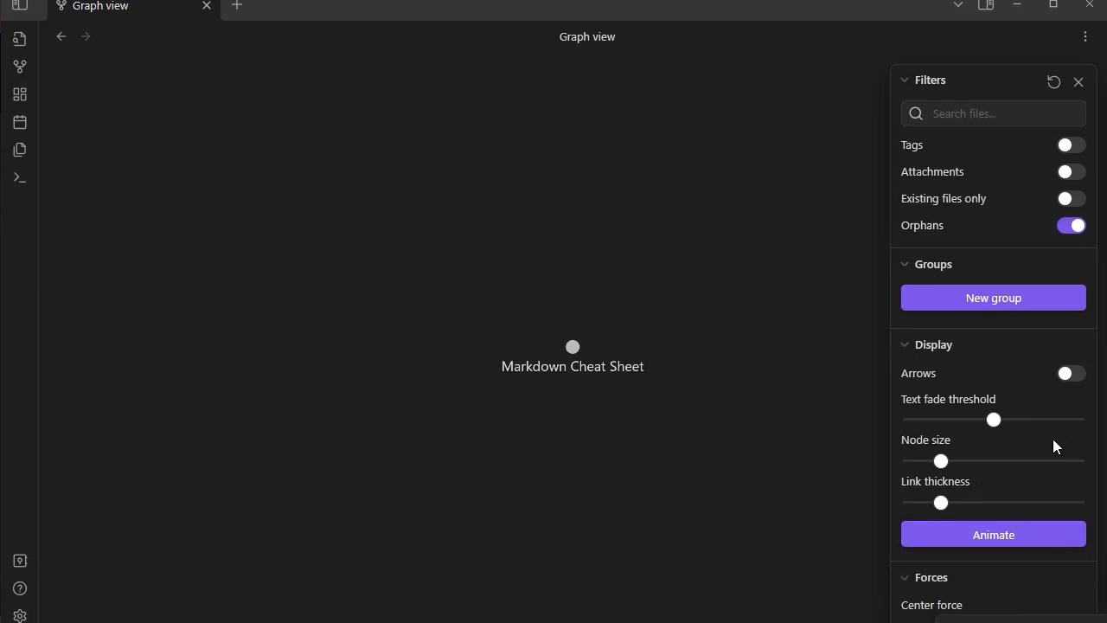
scroll(1029, 450, "down", 2)
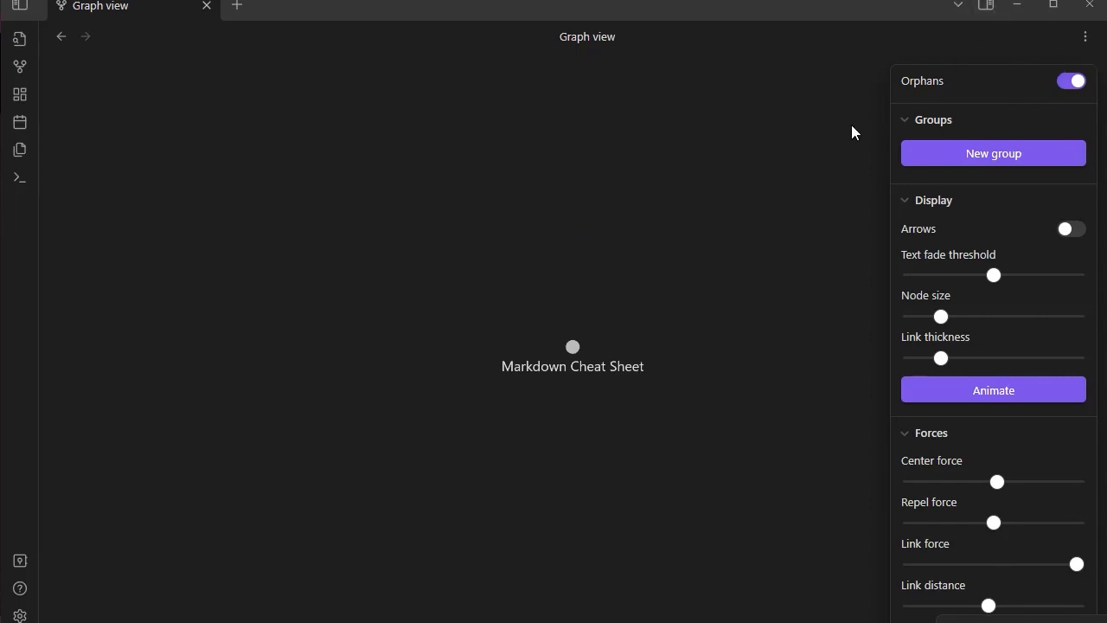
scroll(1078, 129, "up", 4)
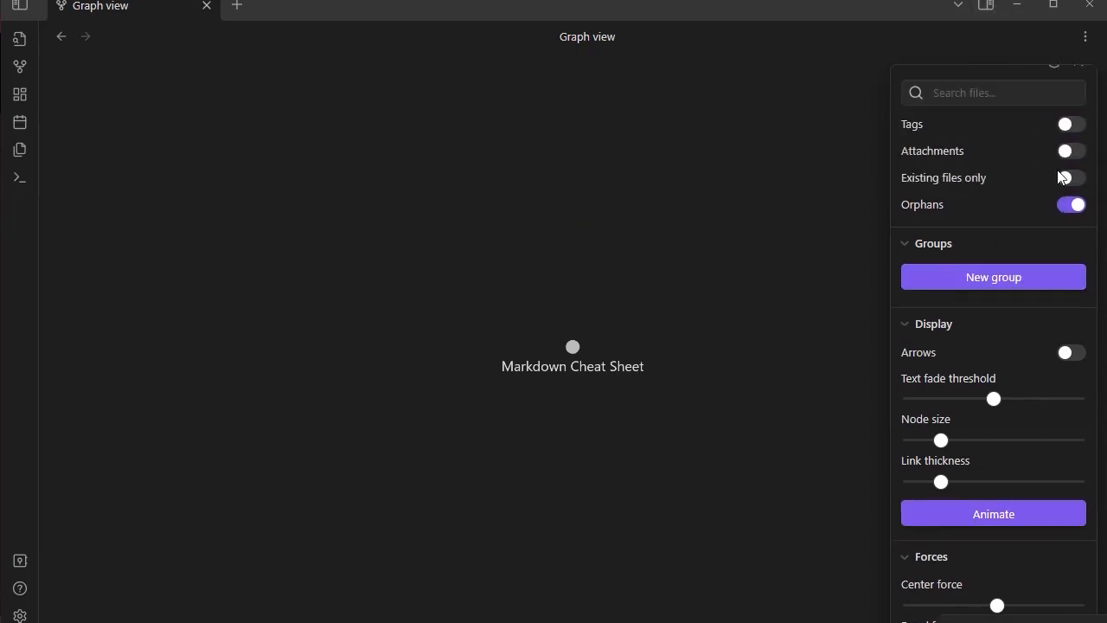
left_click(1081, 83)
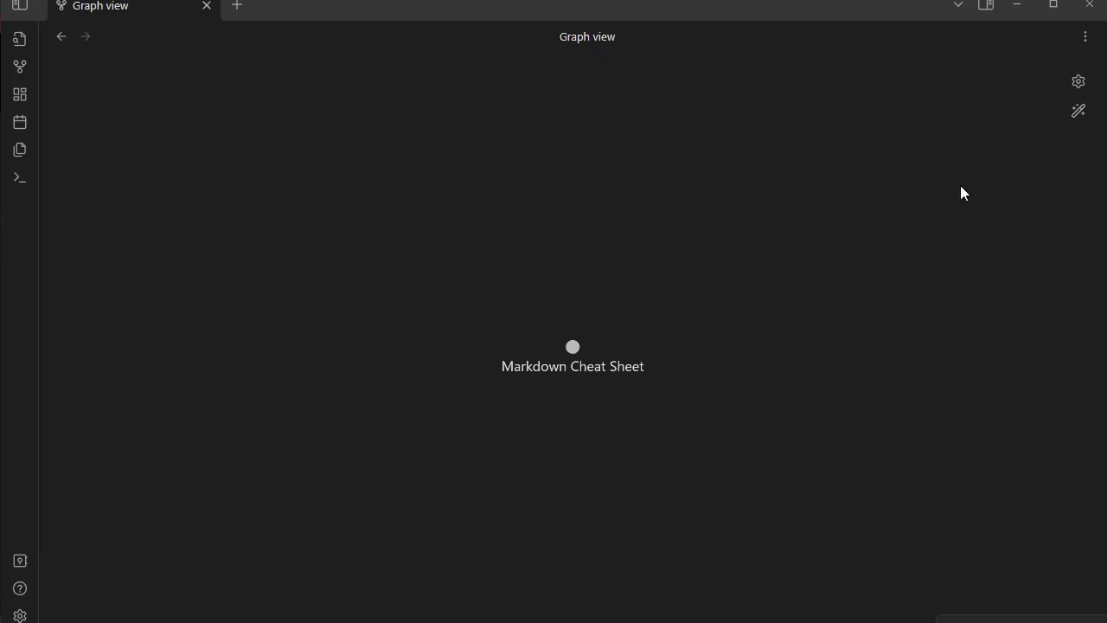
Navigate back and forward between the Markdown Cheat Sheet note and the graph view, ending on the note.
left_click(59, 37)
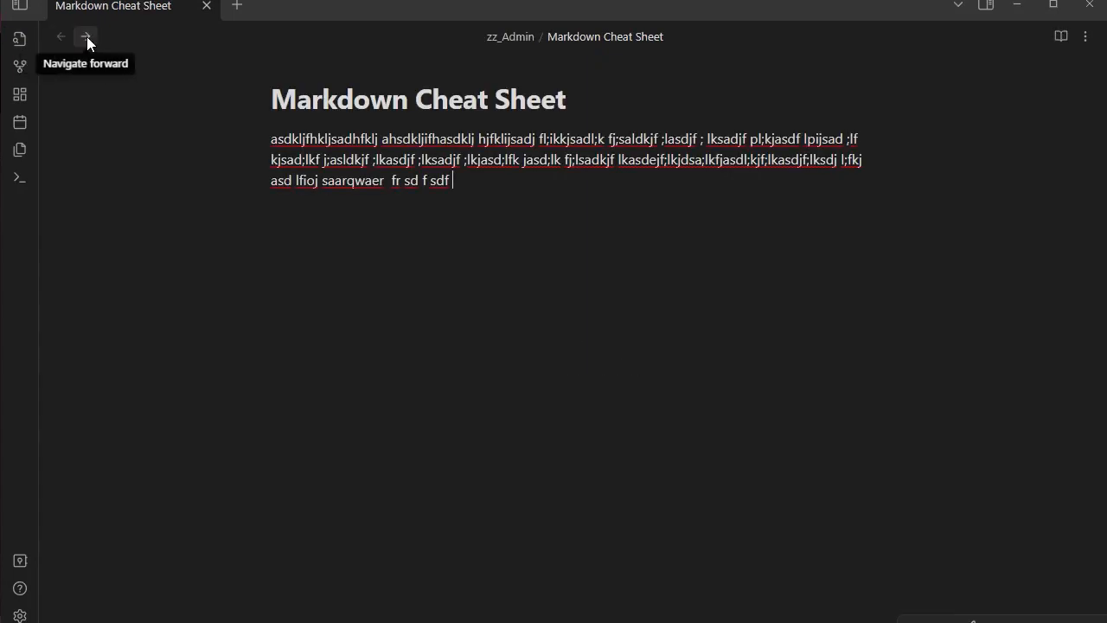
left_click(87, 37)
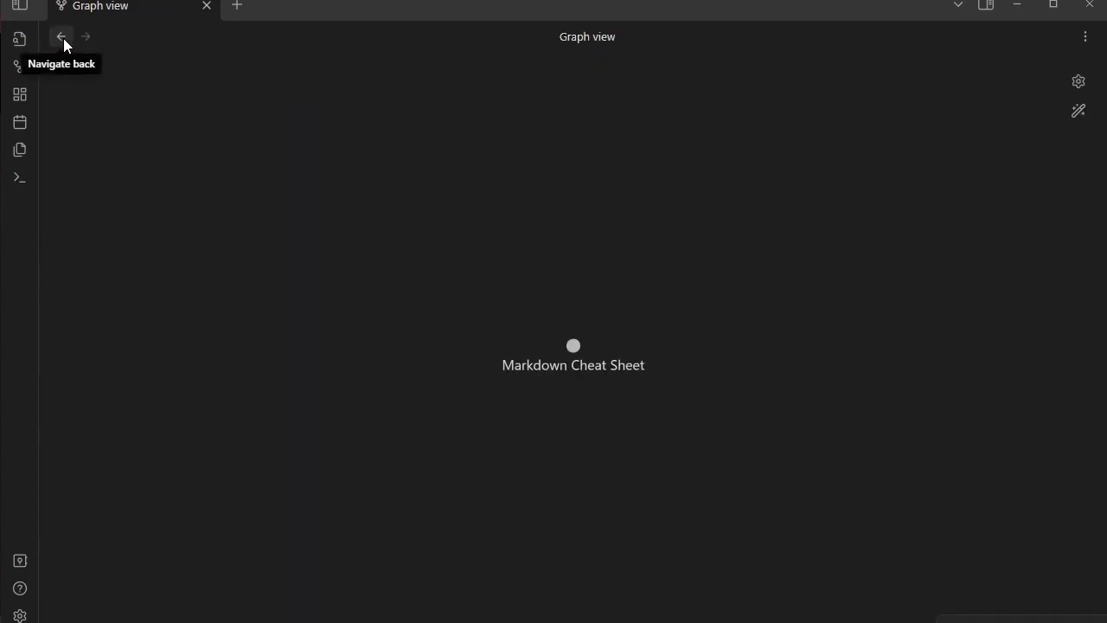
left_click(62, 38)
left_click(85, 36)
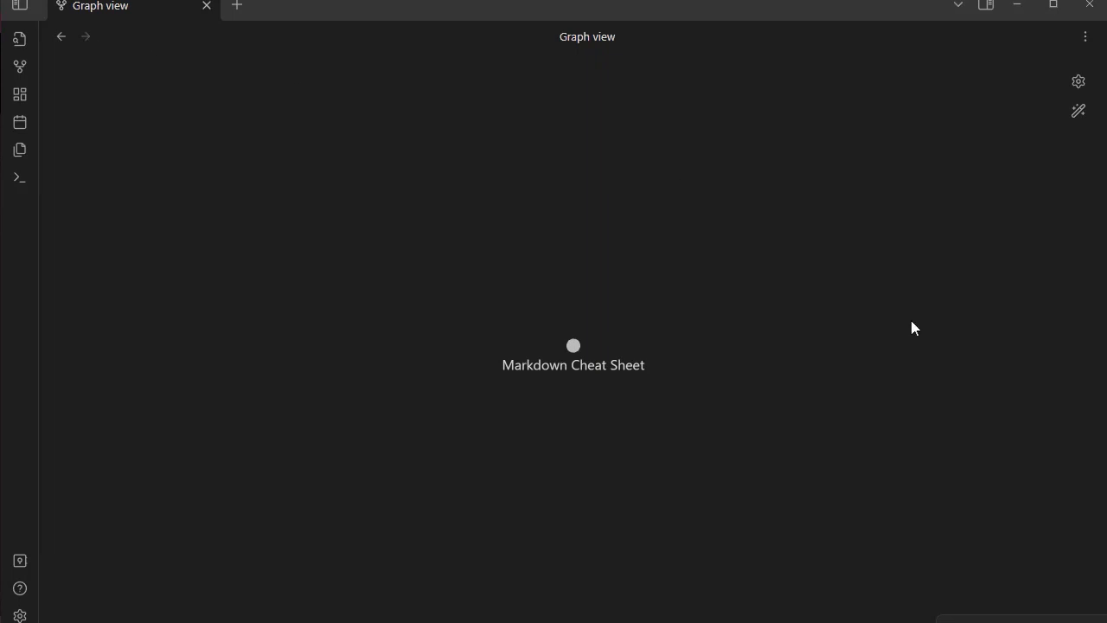
left_click(62, 37)
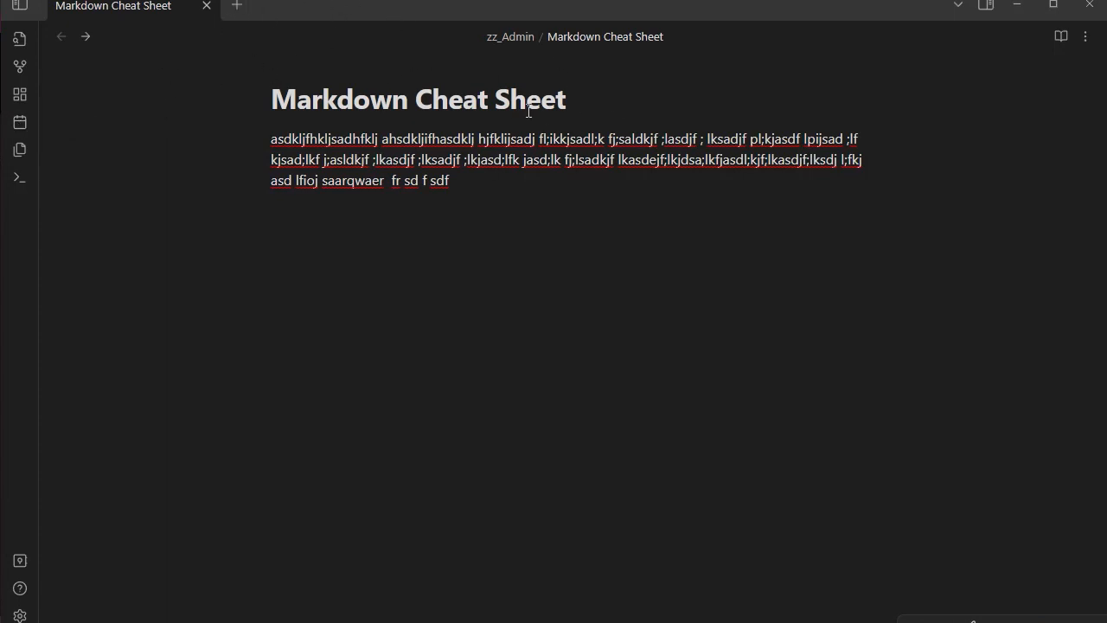
Try to insert a template into the note, and run the "Reload app without saving" command.
left_click(20, 151)
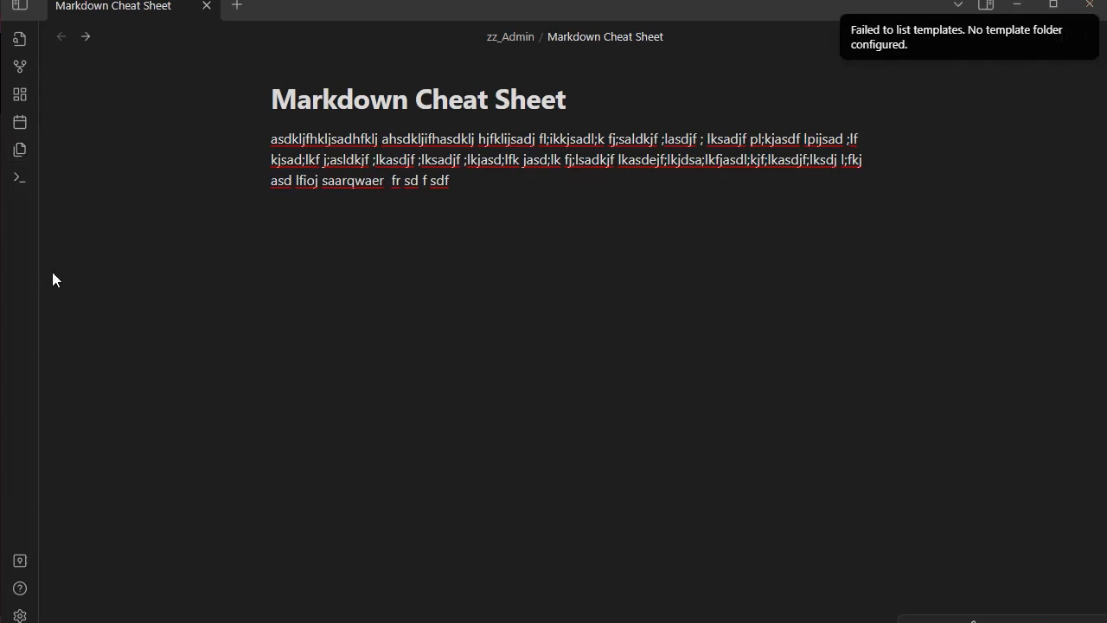
left_click(19, 179)
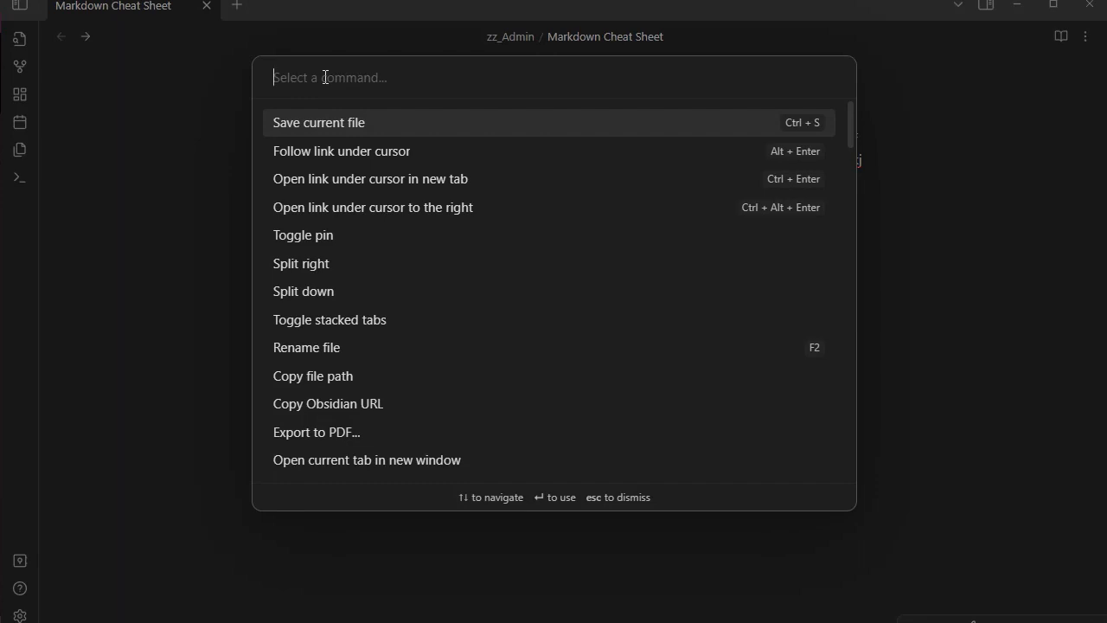
type("reload")
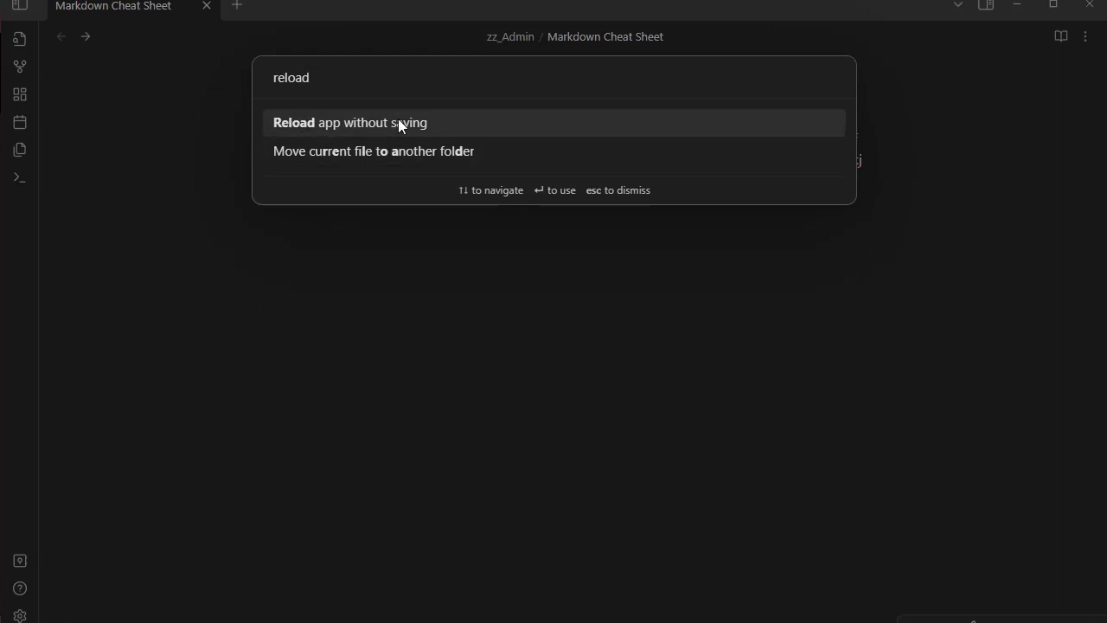
key("Return")
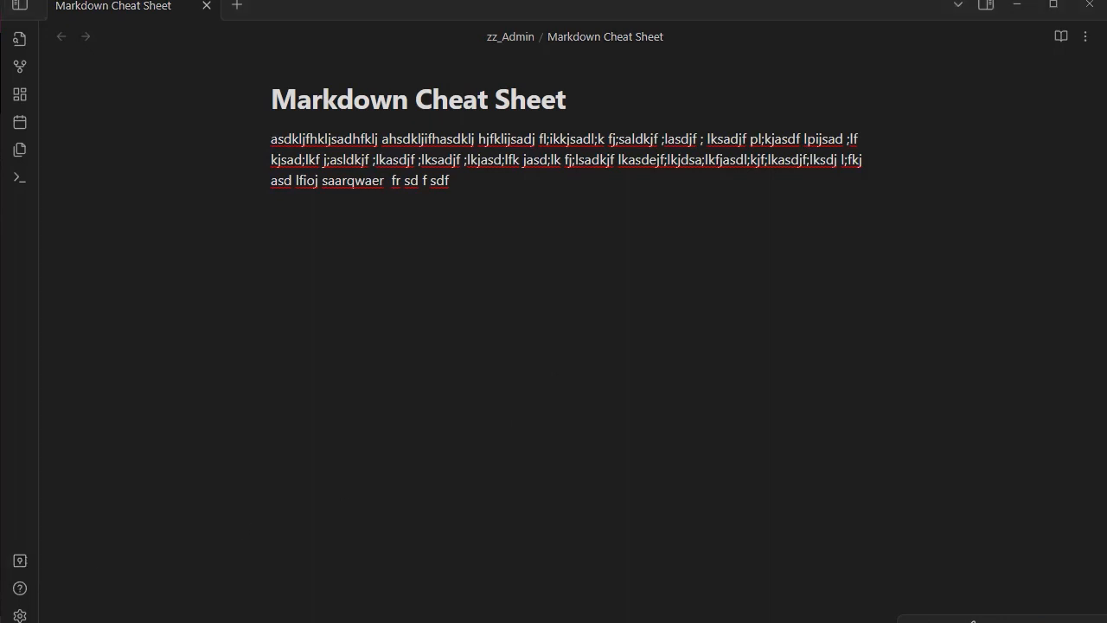
View the vault manager with its create and open vault options, and close it.
left_click_drag(1106, 214, 465, 58)
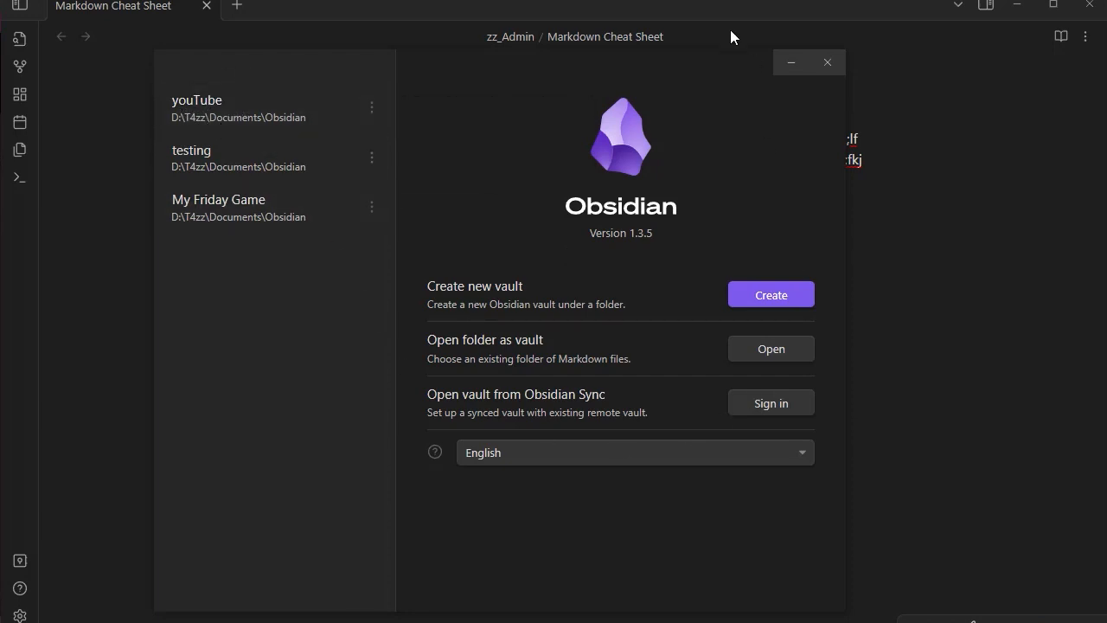
left_click(831, 63)
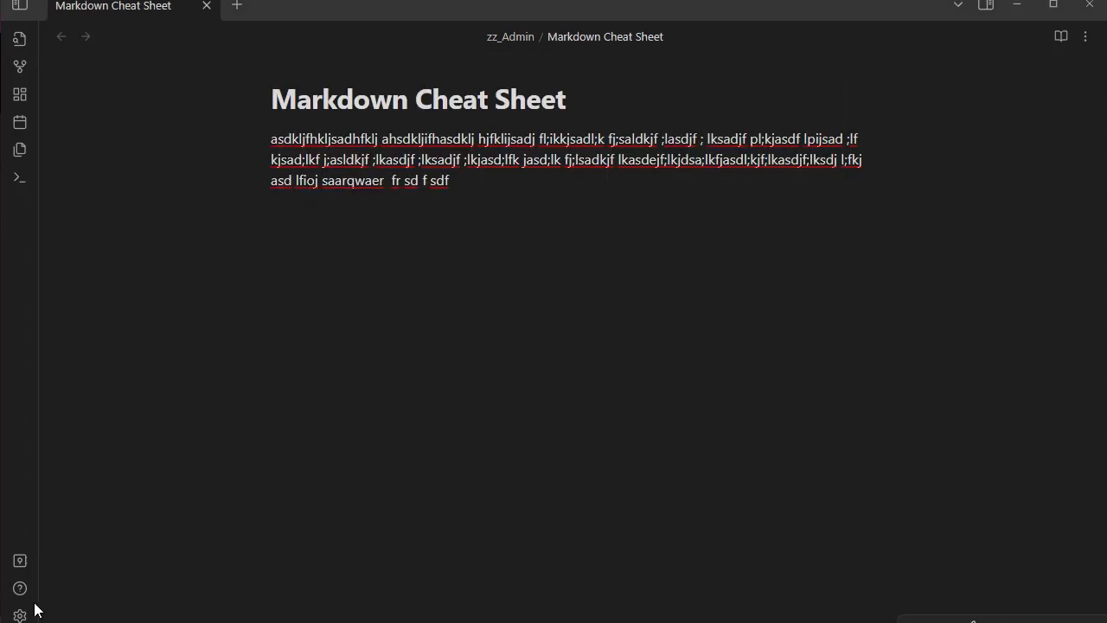